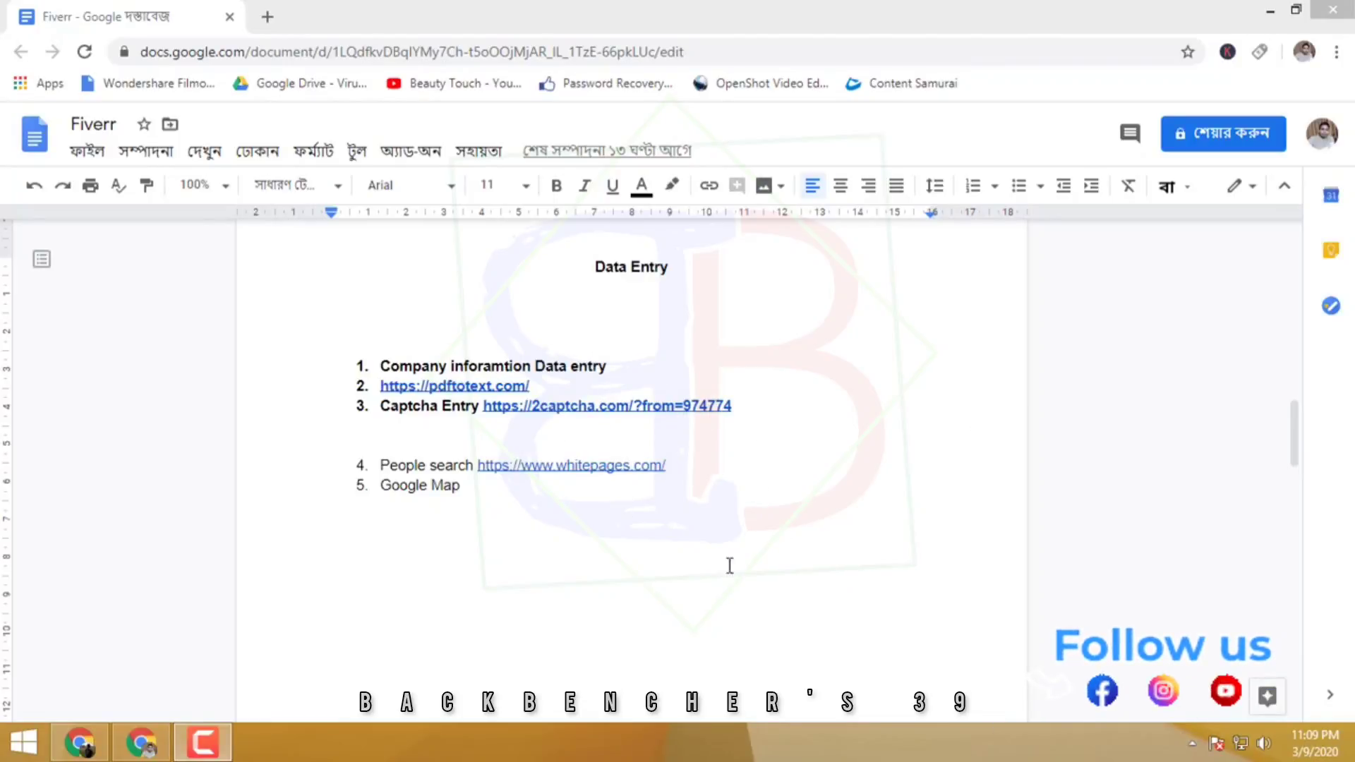
Review the Data Entry list, highlight 'Google Map', and open a new browser tab
drag(693, 466, 328, 343)
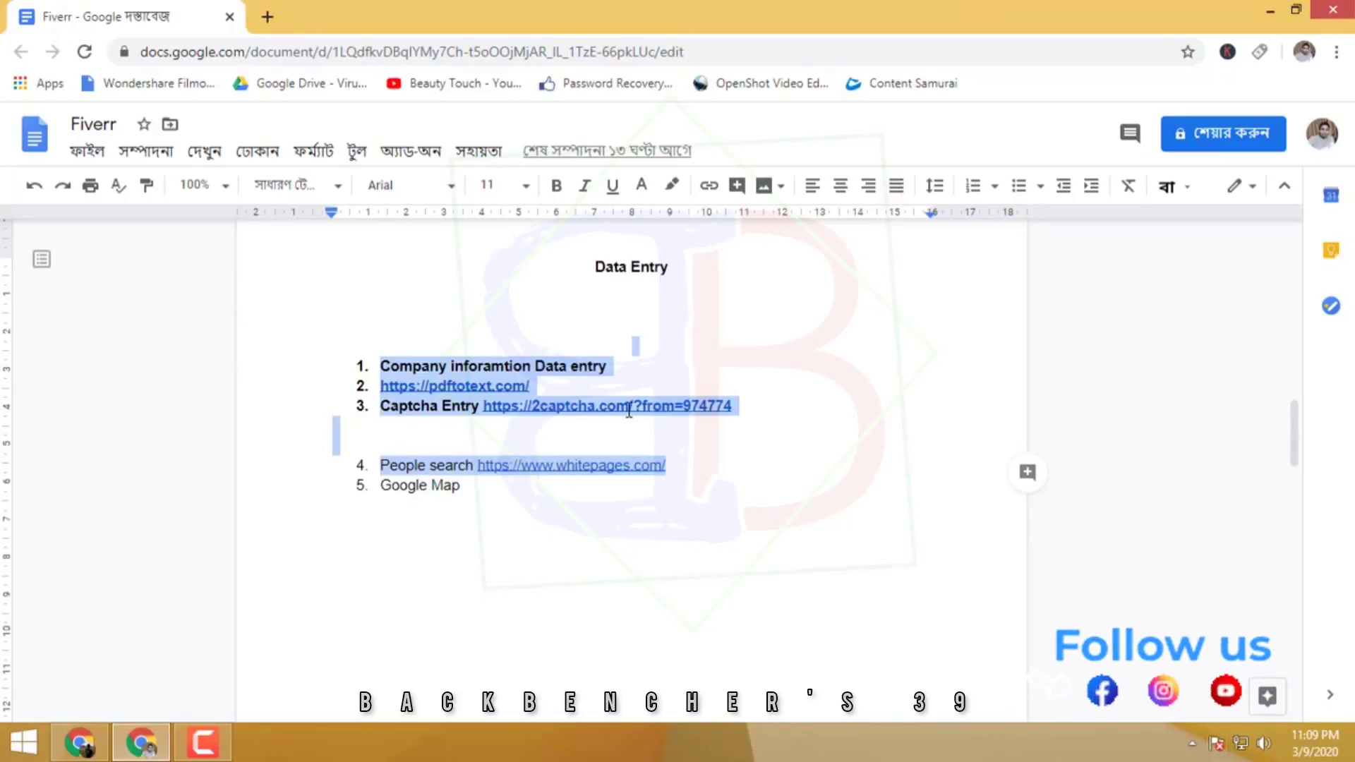
click(587, 443)
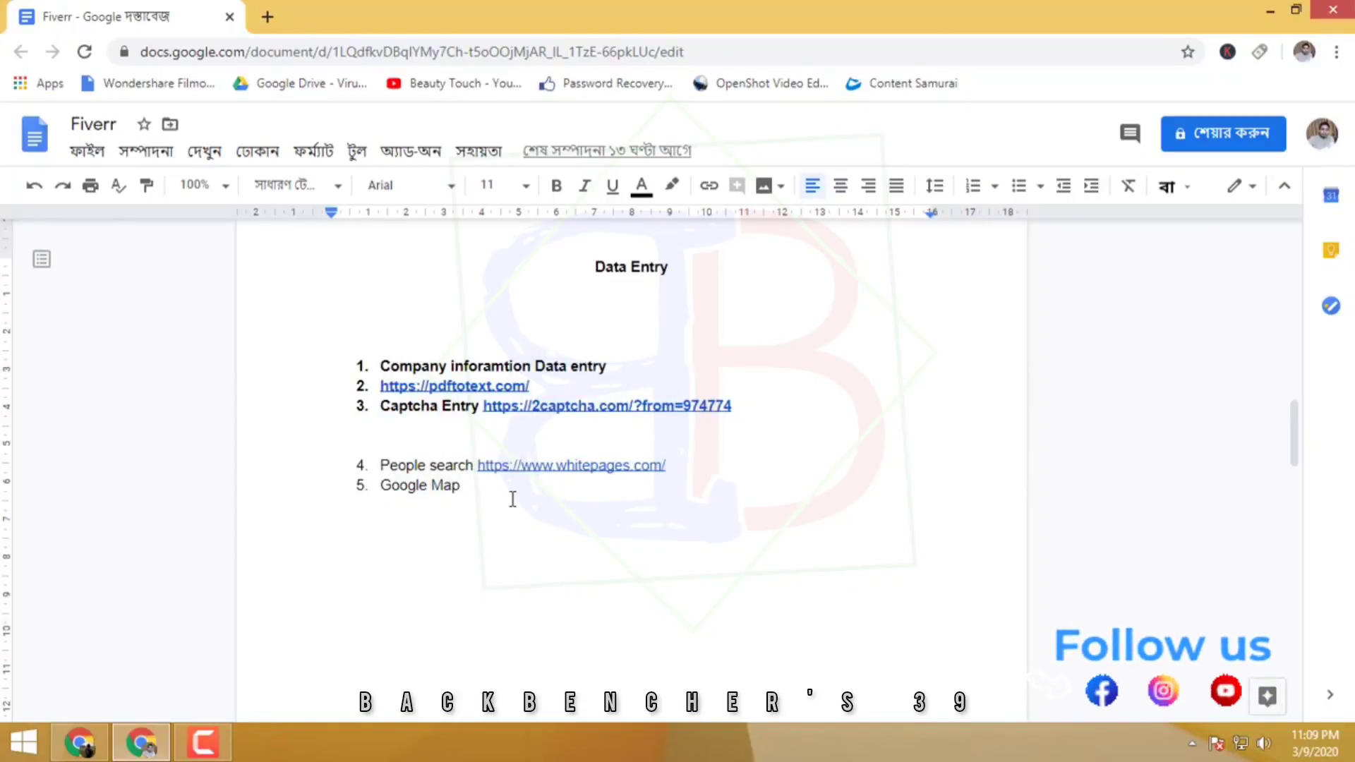
drag(377, 487, 487, 485)
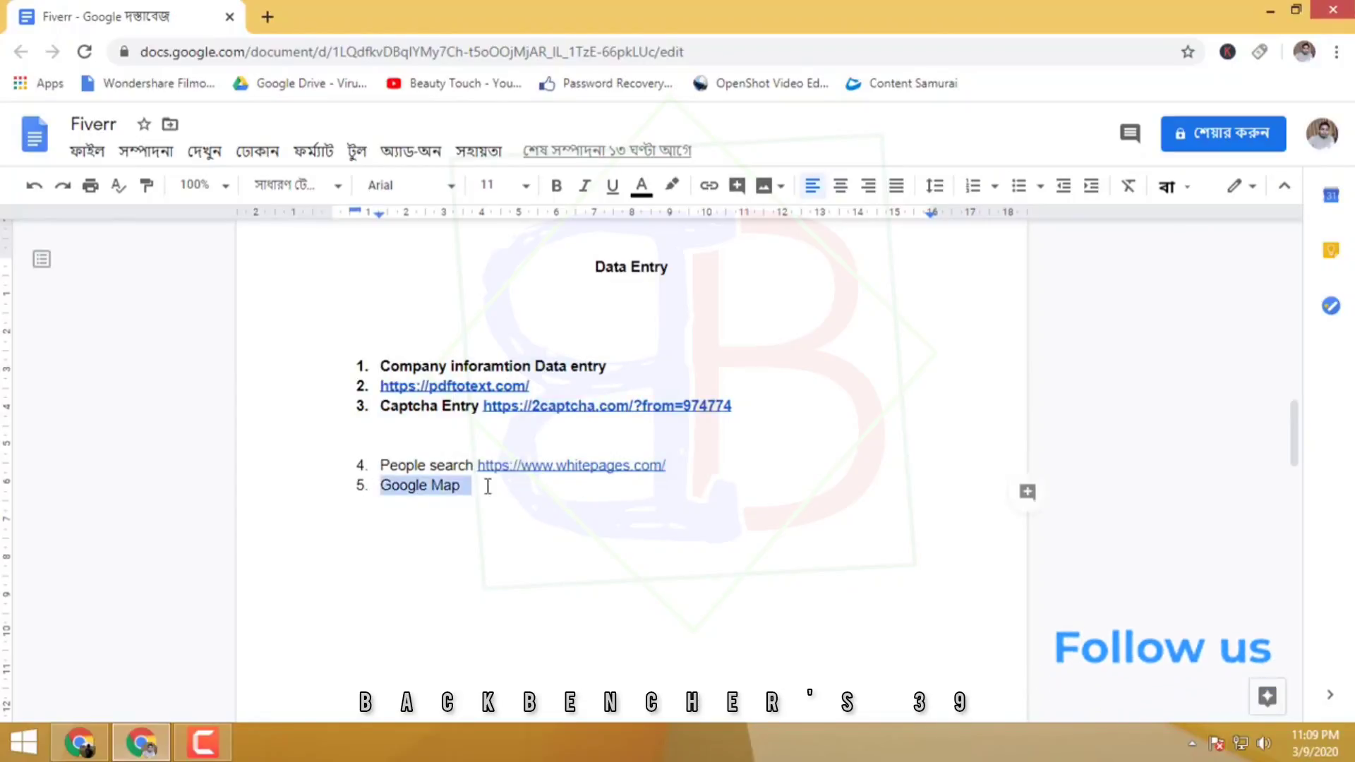
click(269, 16)
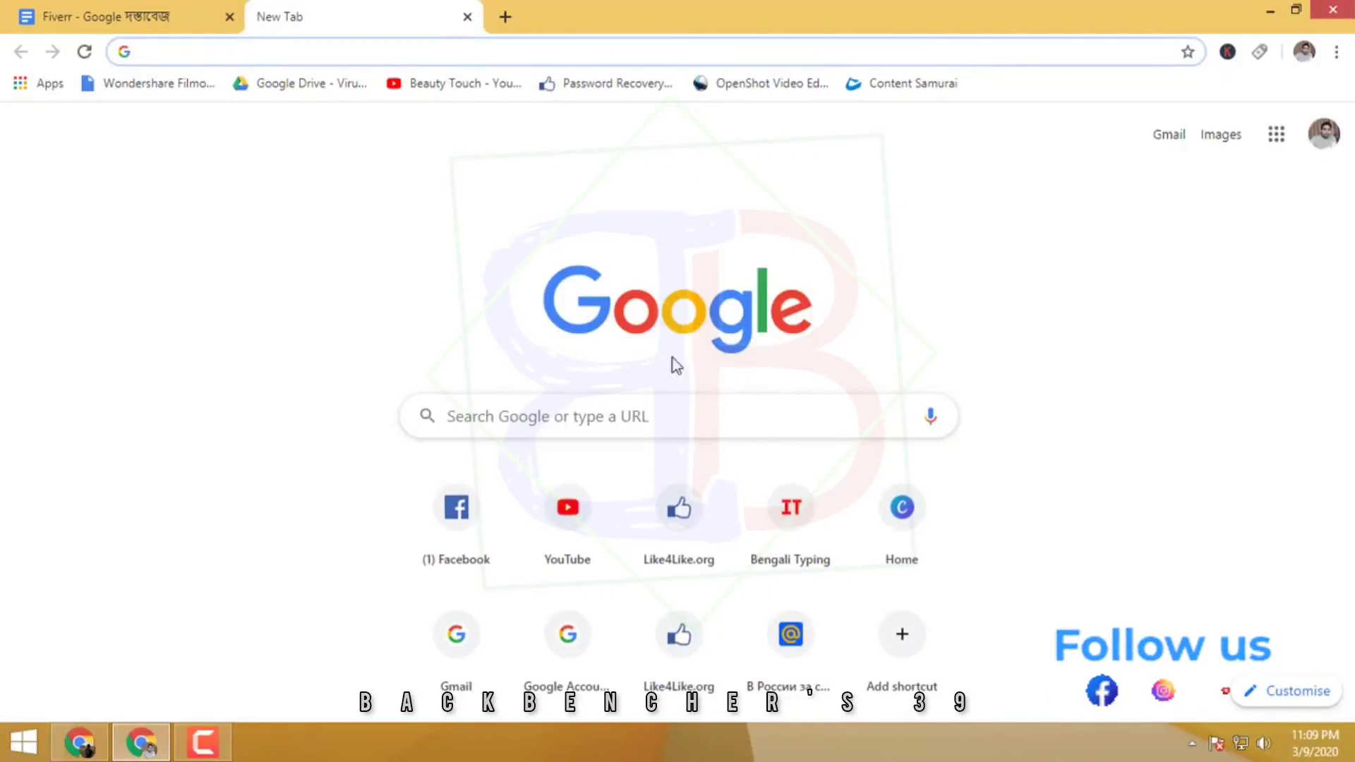
Close the YouTube tab and run a Google search for 'google map' in a new tab
click(569, 528)
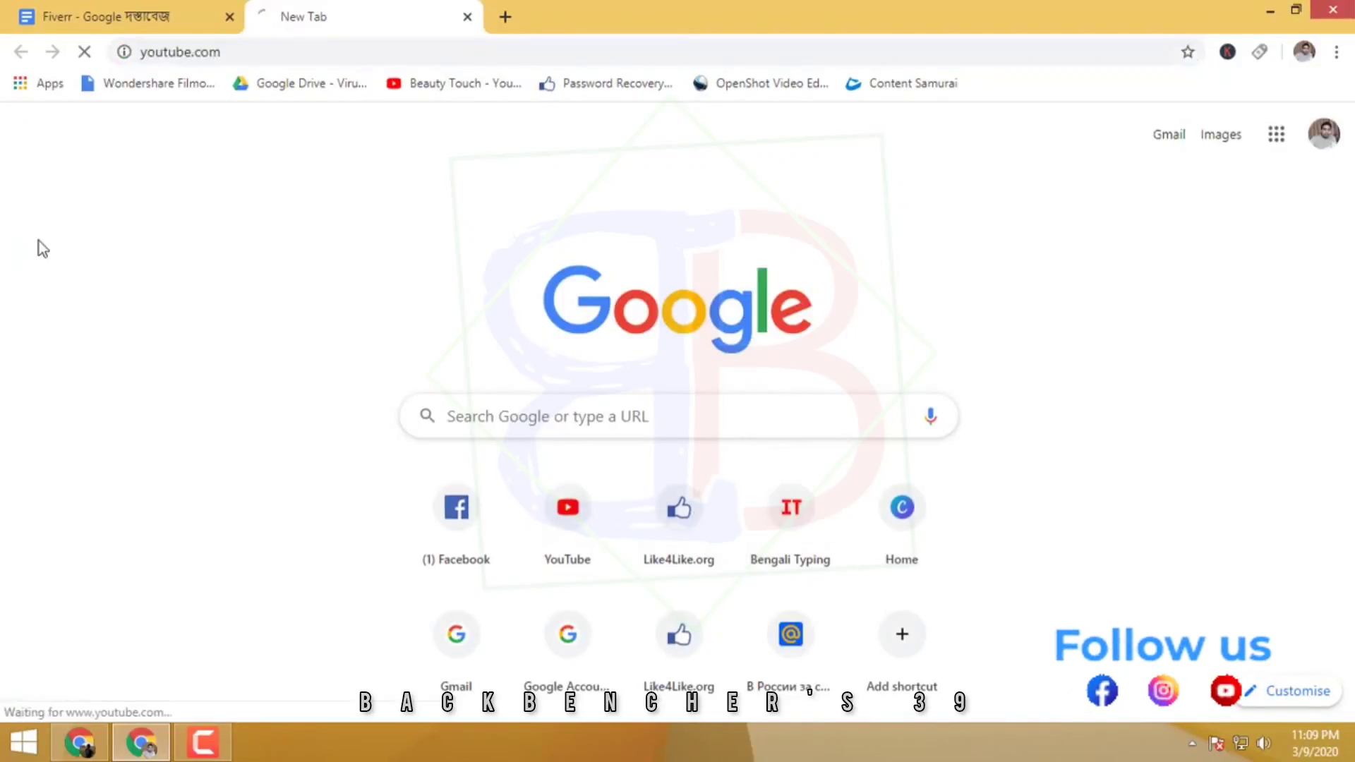
click(467, 17)
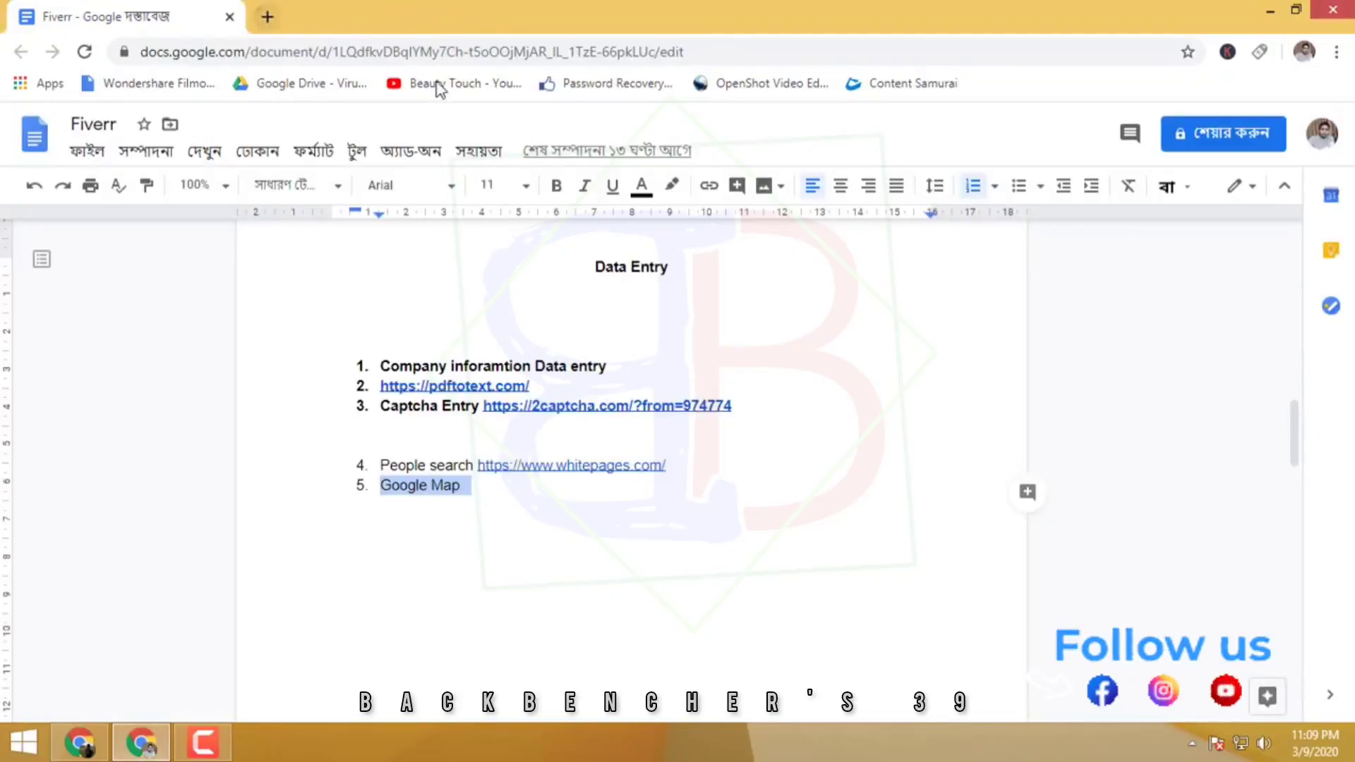
key(ctrl+t)
text(gooh)
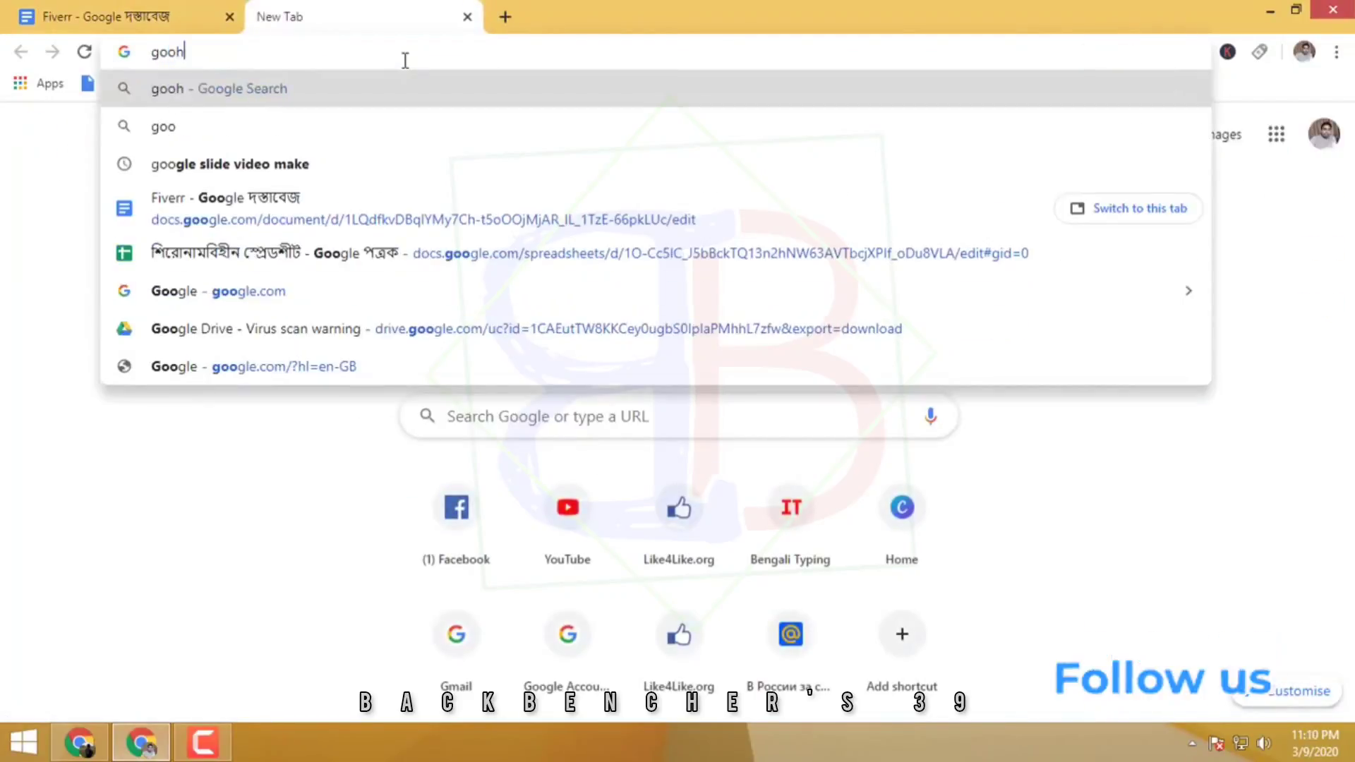
key(BackSpace)
key(BackSpace)
text(og)
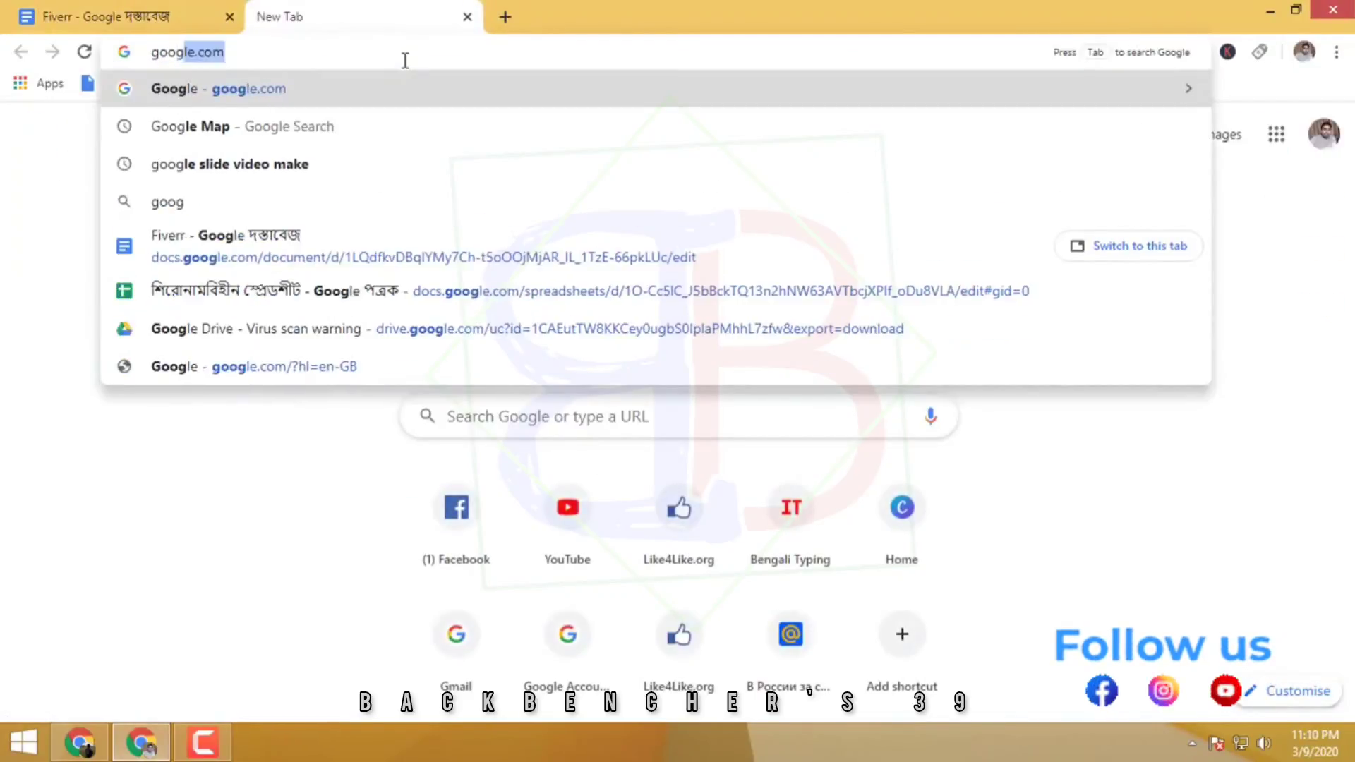
text(le)
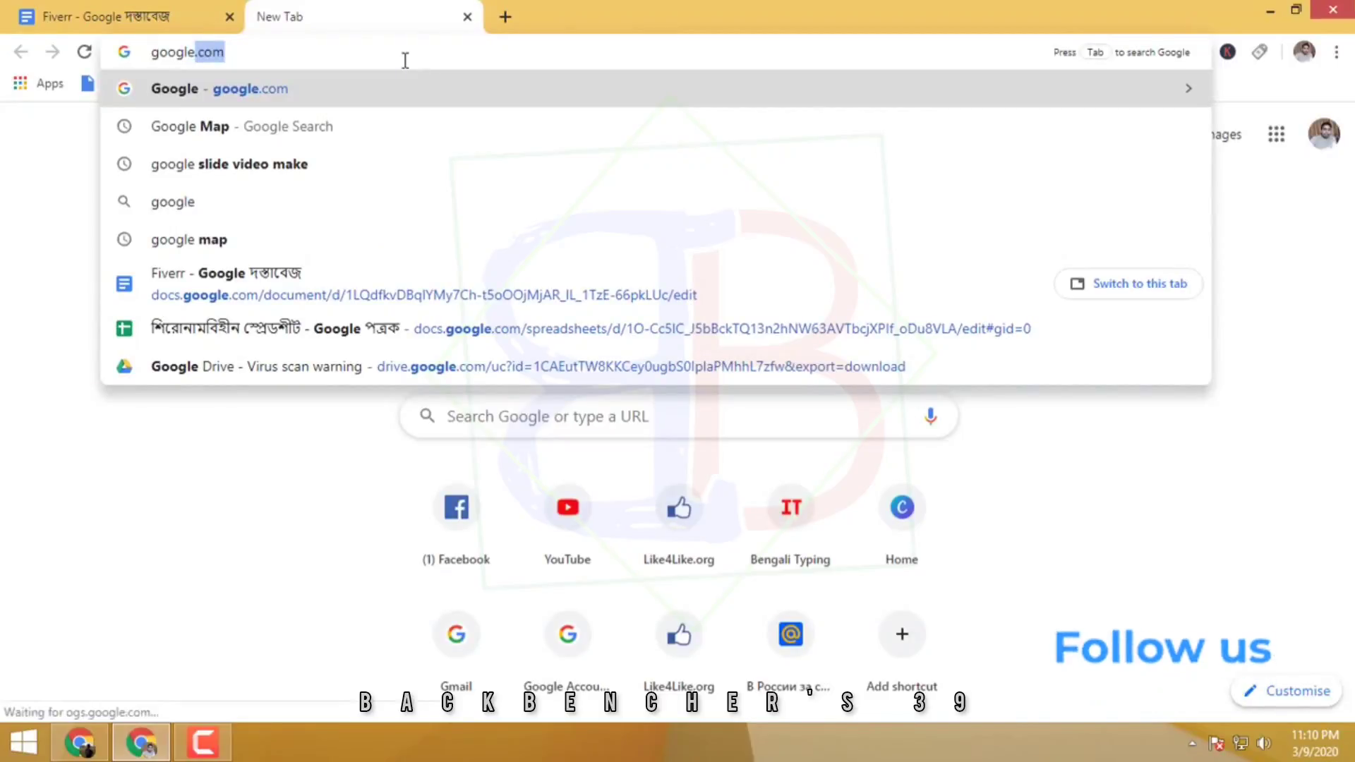
text( map)
key(Return)
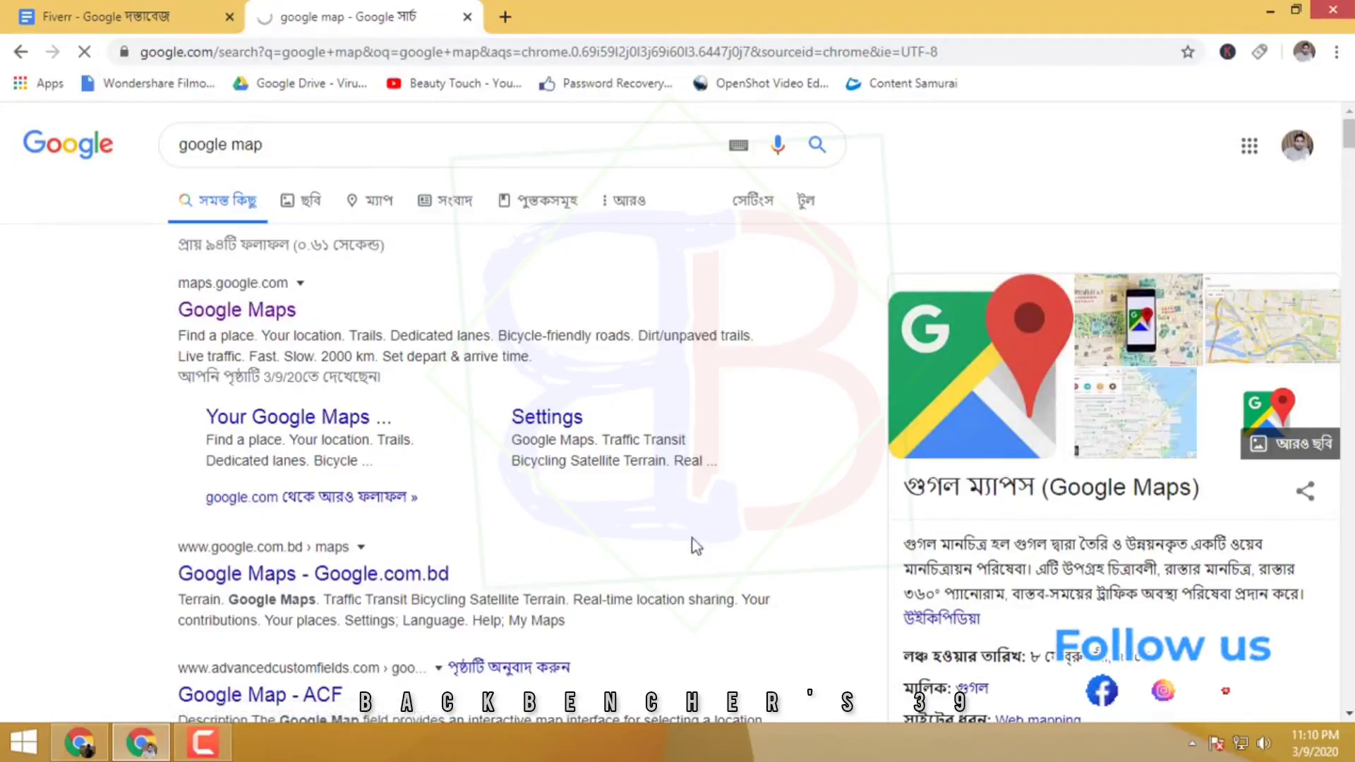
Scroll the map and bring up the Maps recent searches, including 'restaurant dhaka'
scroll(875, 625, down, 4)
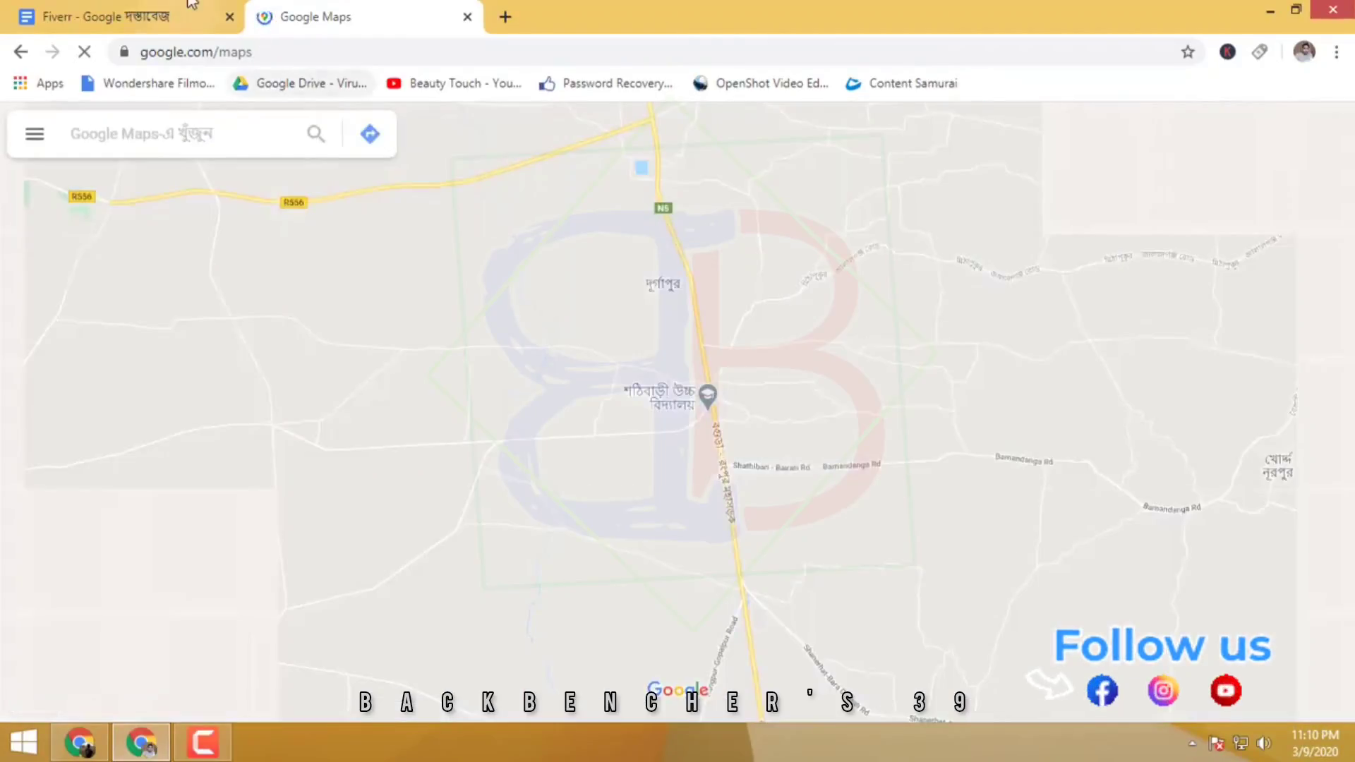
scroll(697, 513, down, 2)
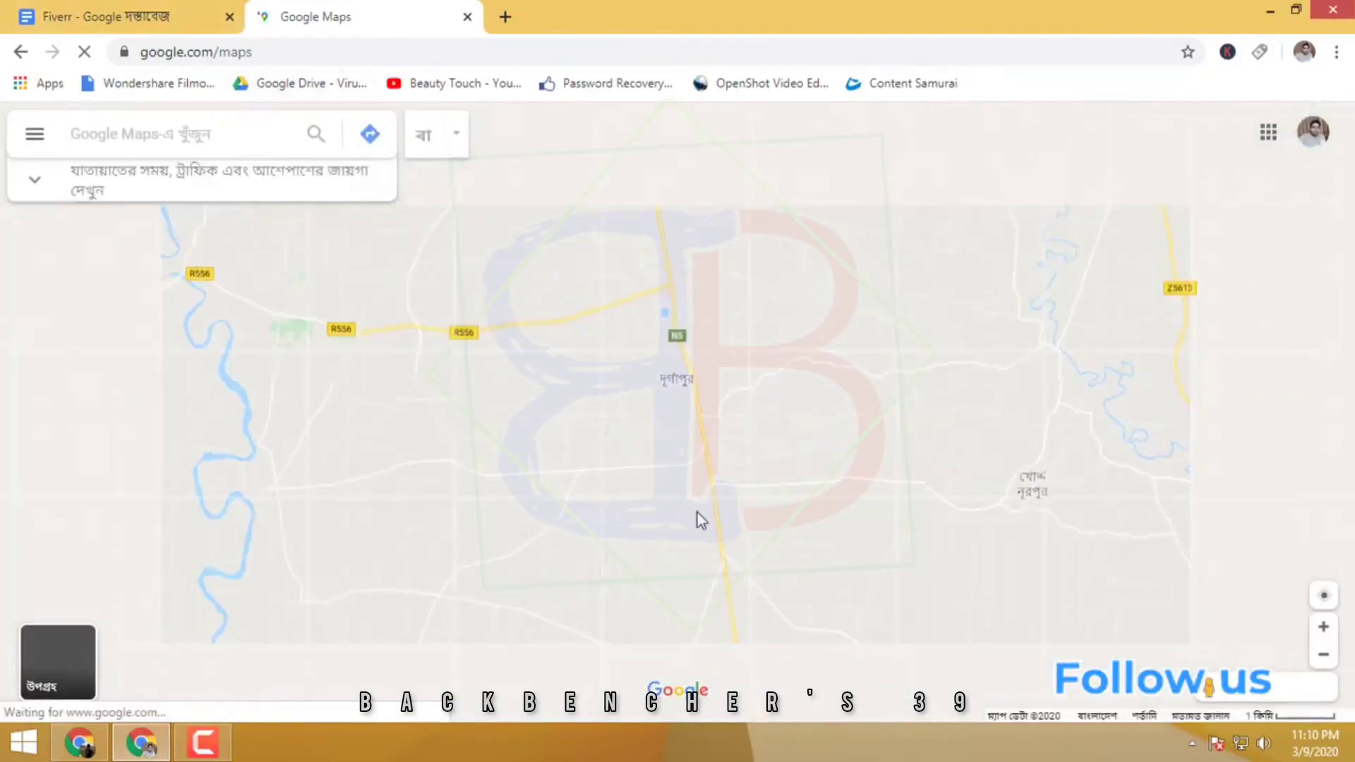
click(156, 136)
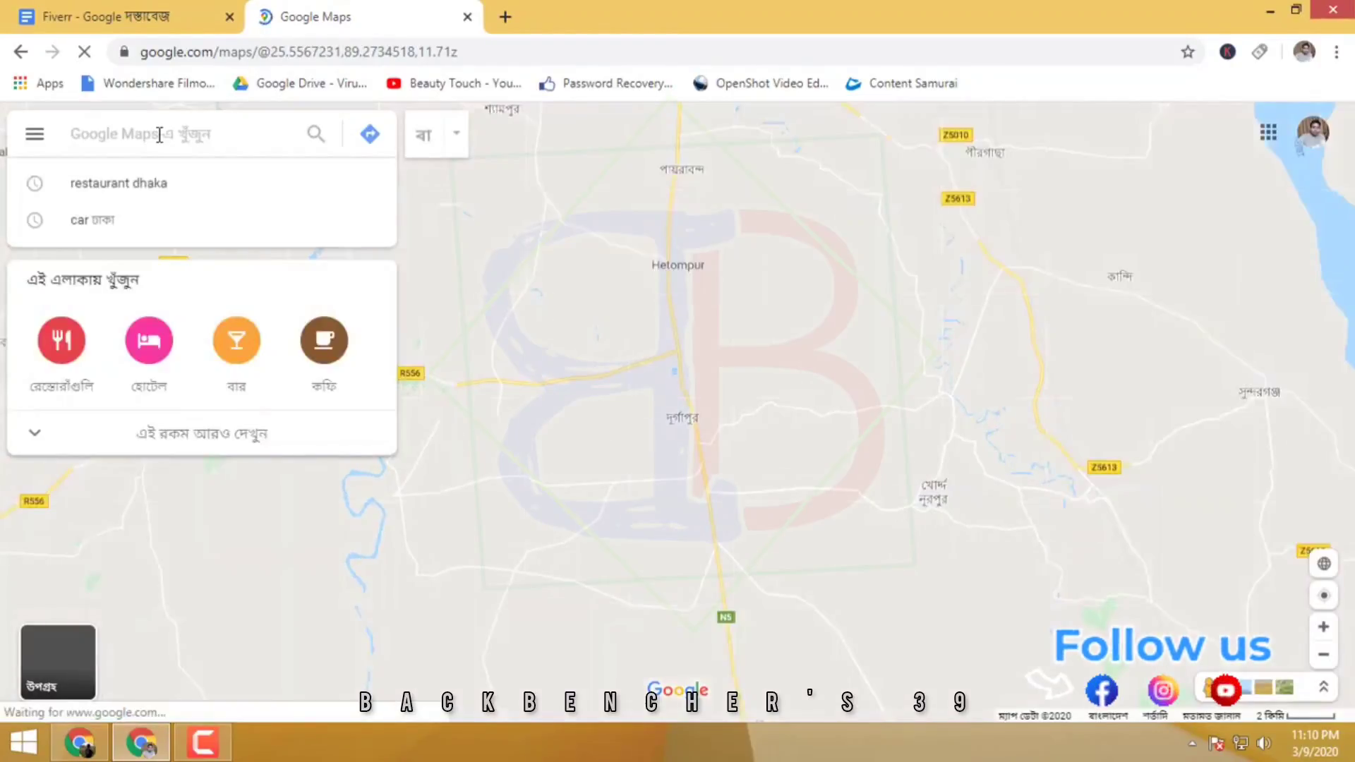
Rerun the recent 'restaurant dhaka' search and scroll through the listed Dhaka restaurants
click(105, 184)
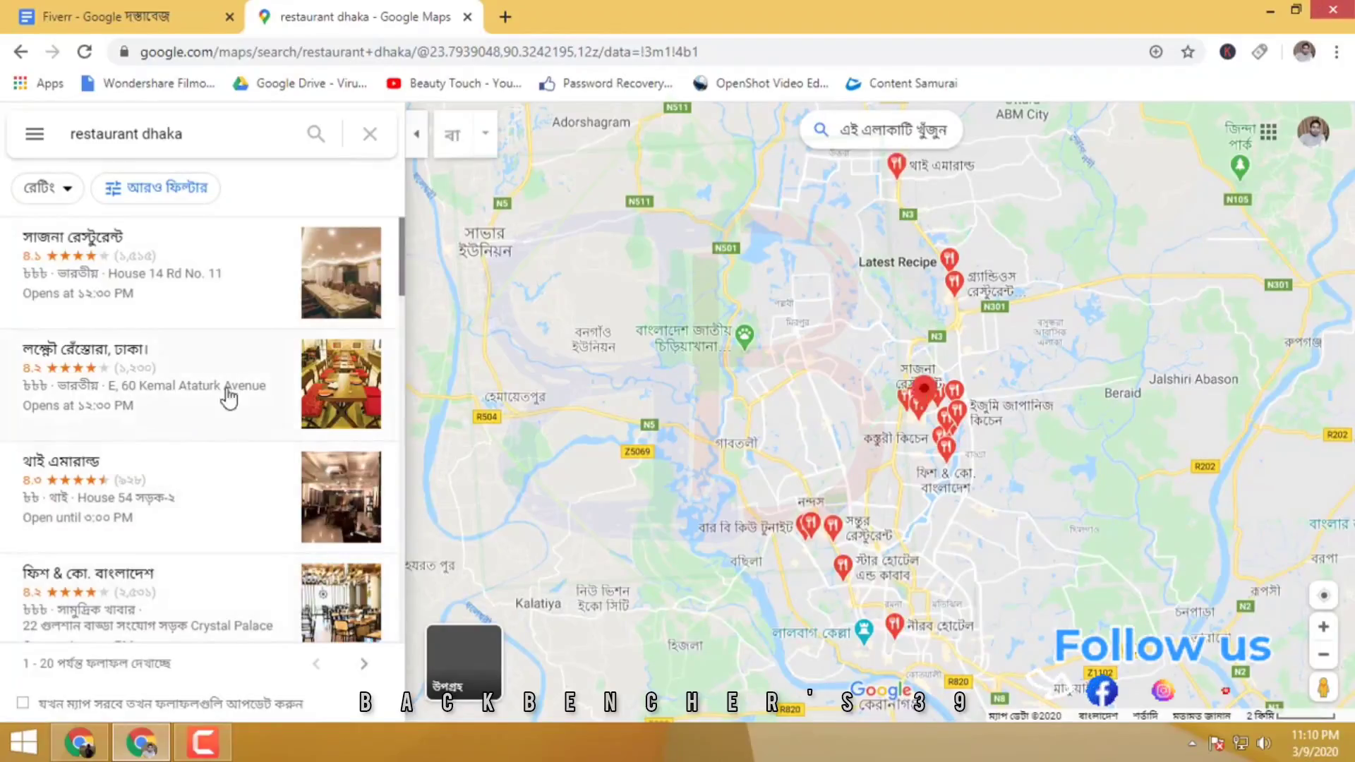
scroll(218, 457, down, 5)
scroll(217, 457, down, 5)
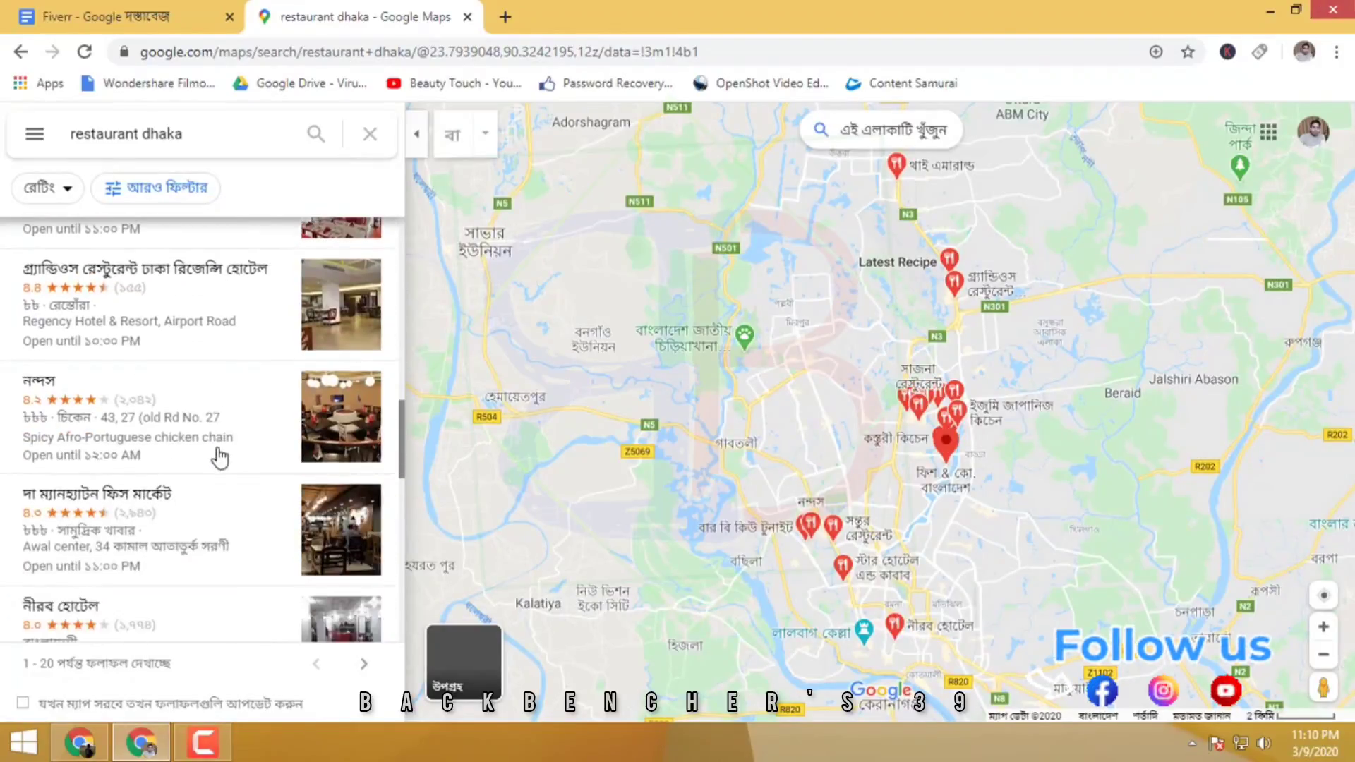
scroll(217, 459, down, 5)
scroll(220, 461, down, 5)
scroll(218, 459, up, 10)
scroll(218, 459, up, 10)
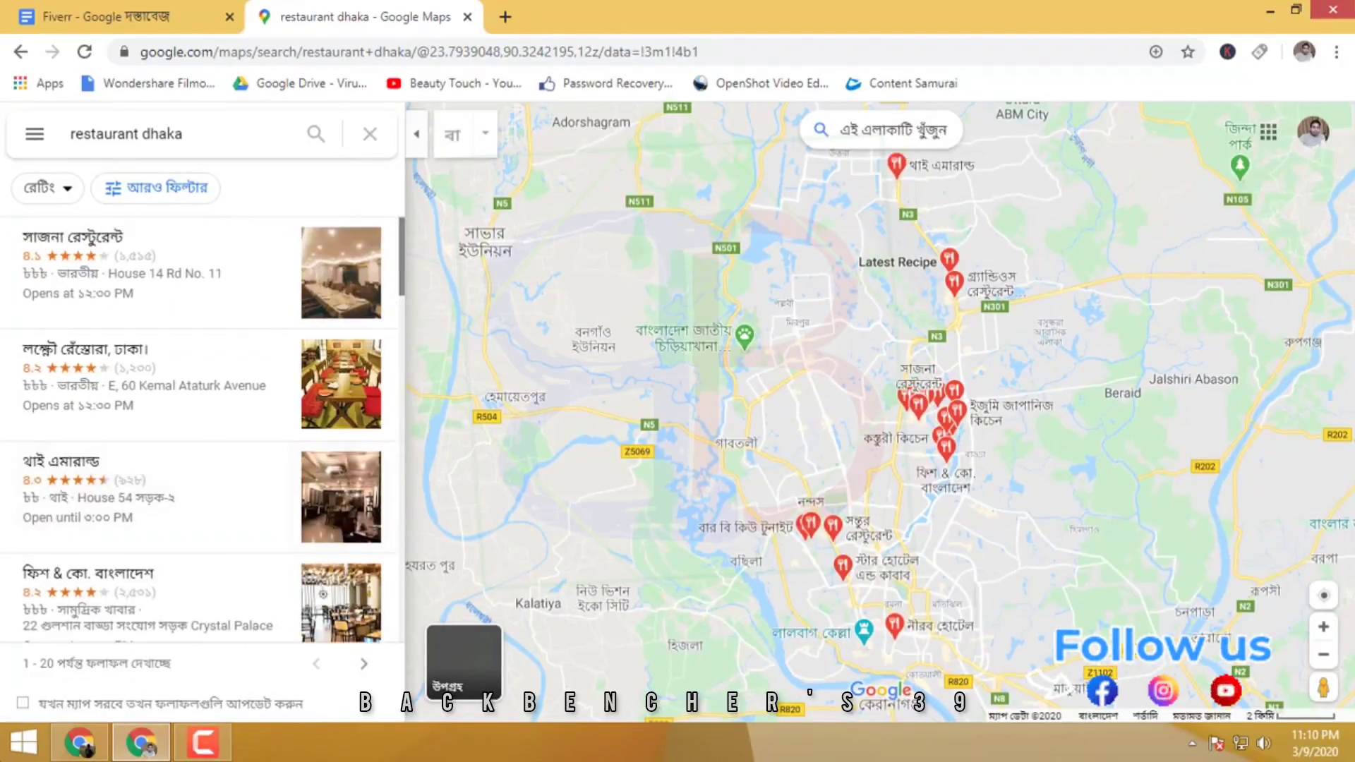
drag(20, 665, 173, 686)
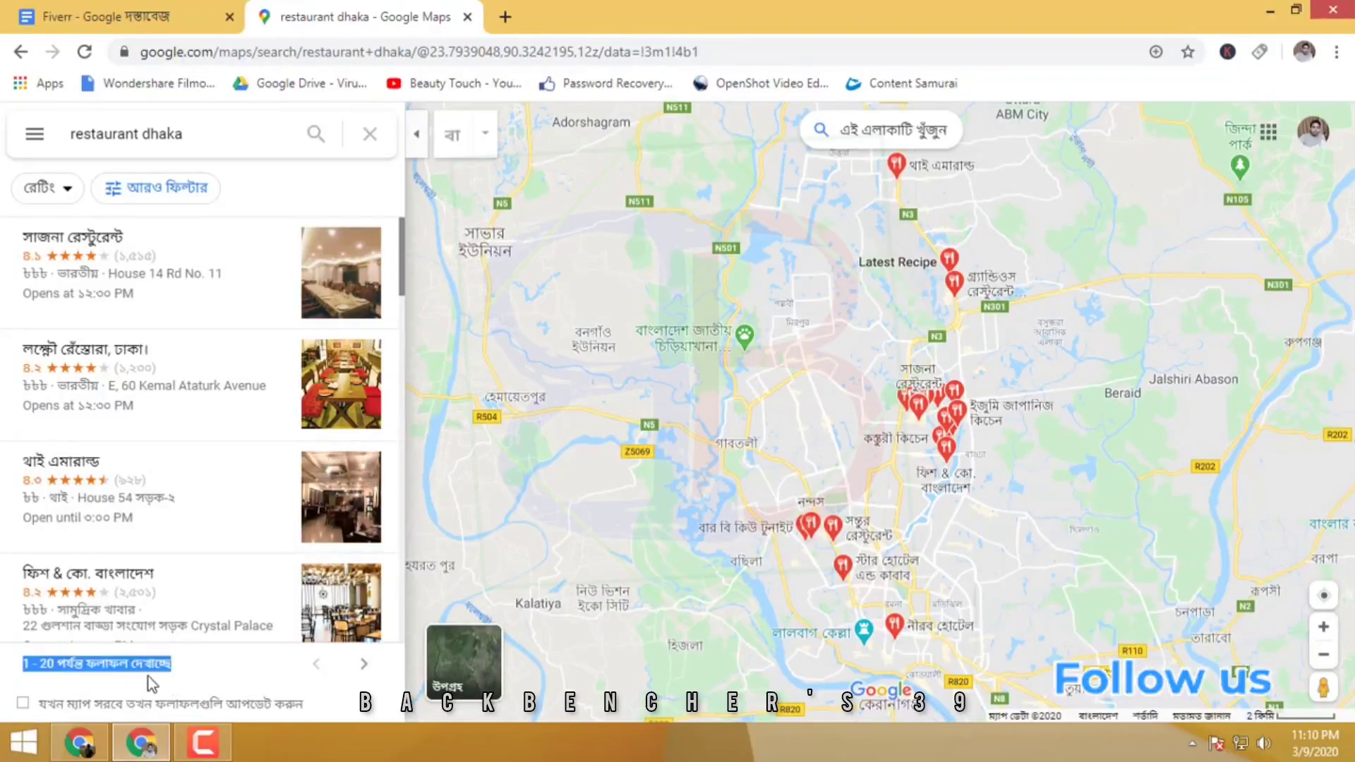
click(168, 134)
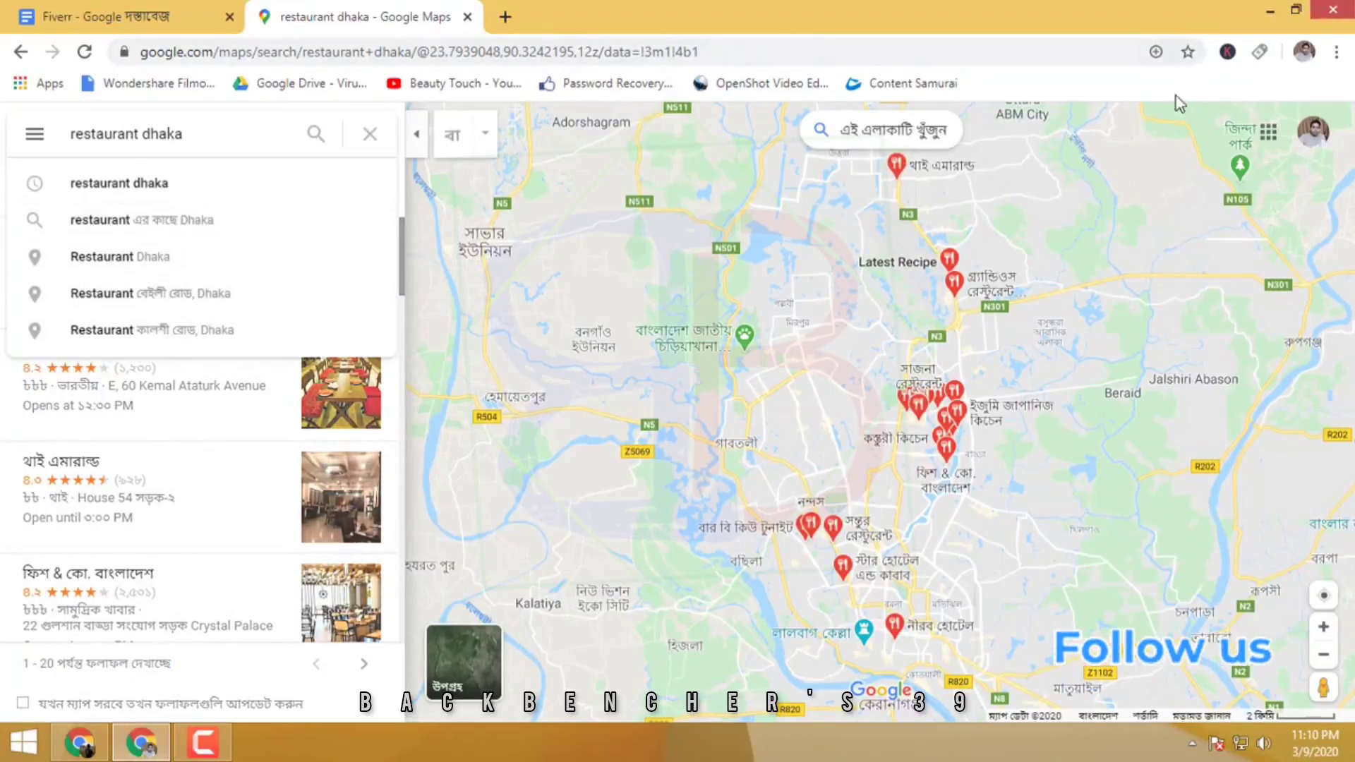
click(255, 135)
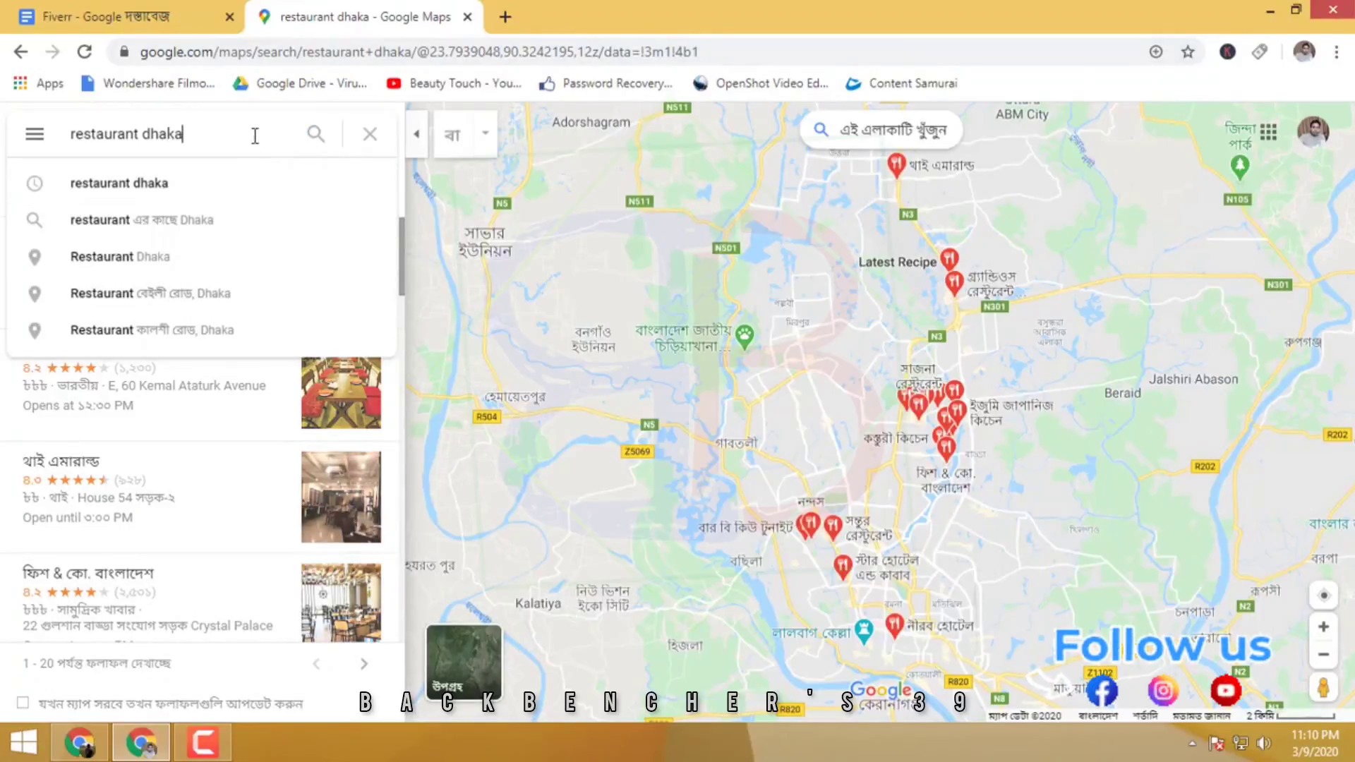
key(Return)
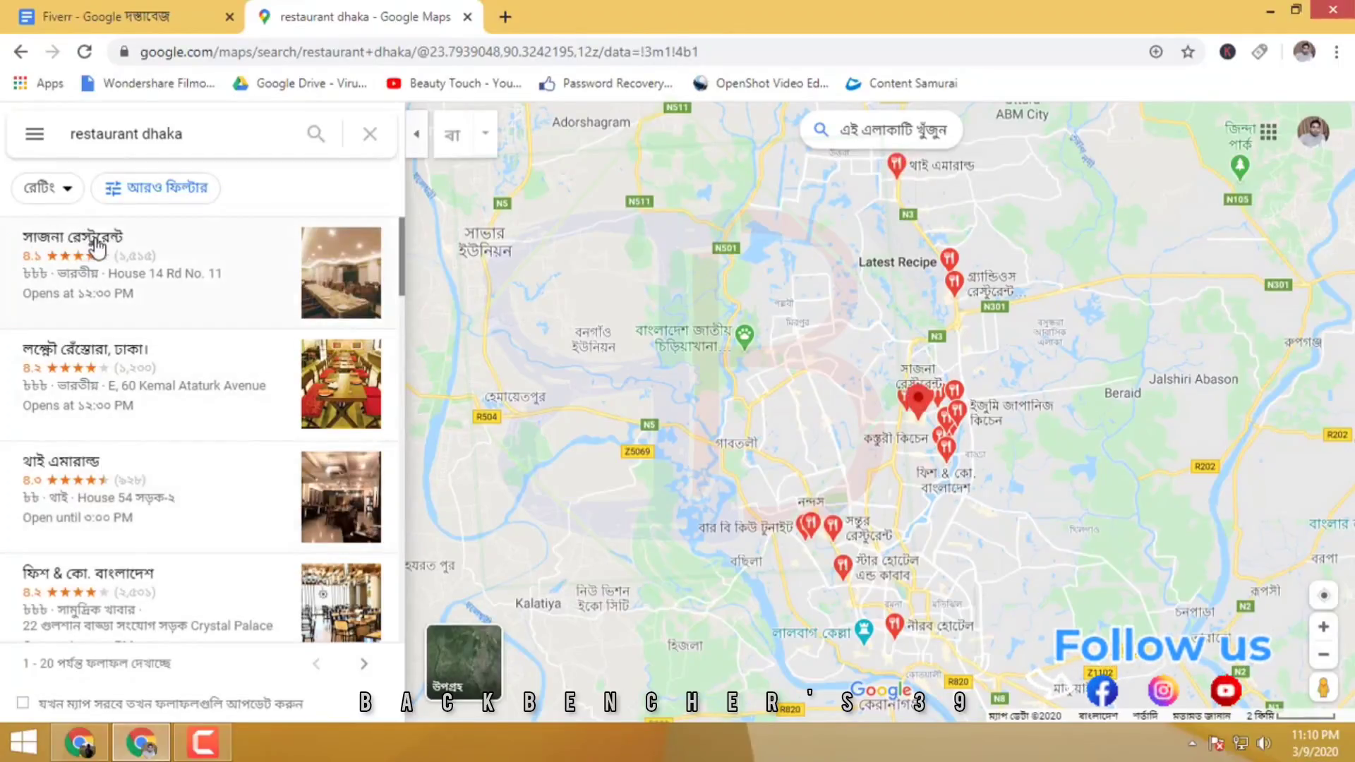
Open the first Dhaka restaurant's details and select its name
click(97, 247)
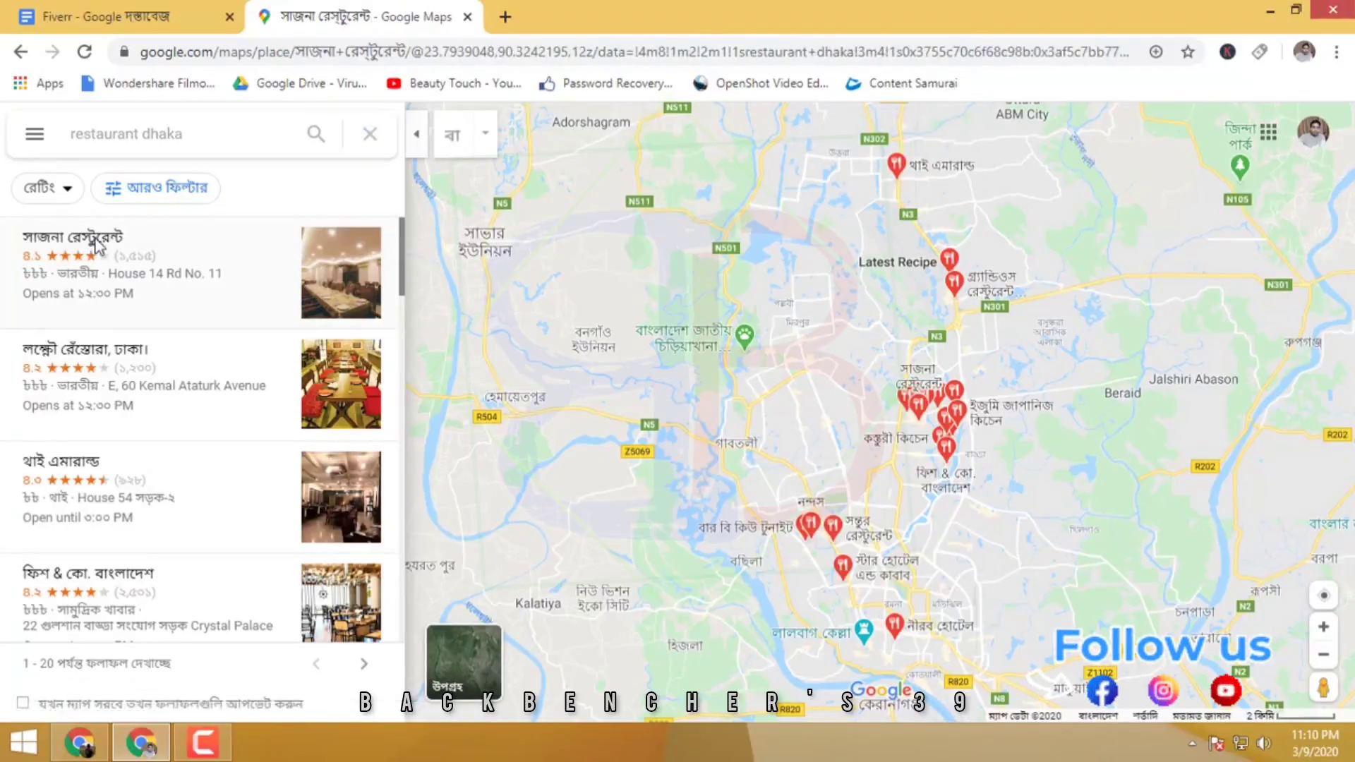
right_click(95, 245)
click(40, 299)
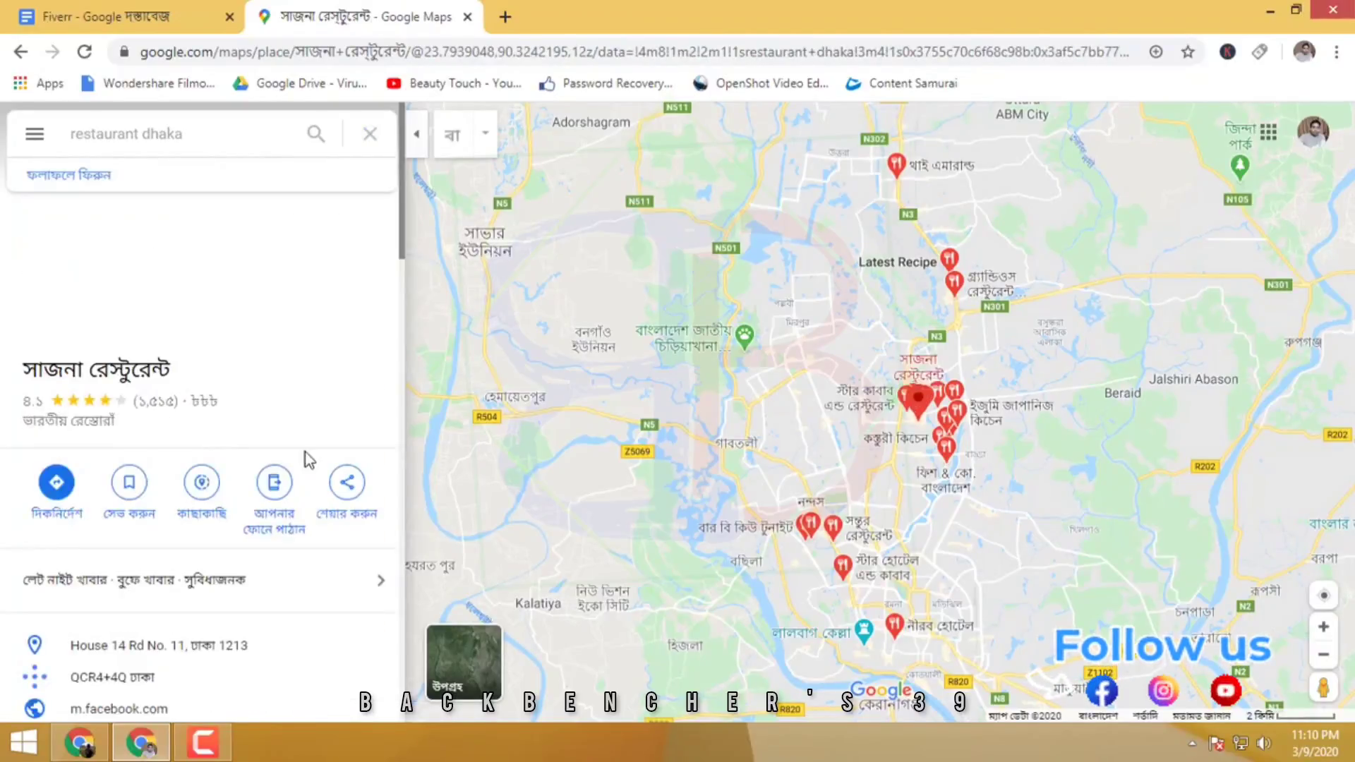
scroll(303, 455, down, 2)
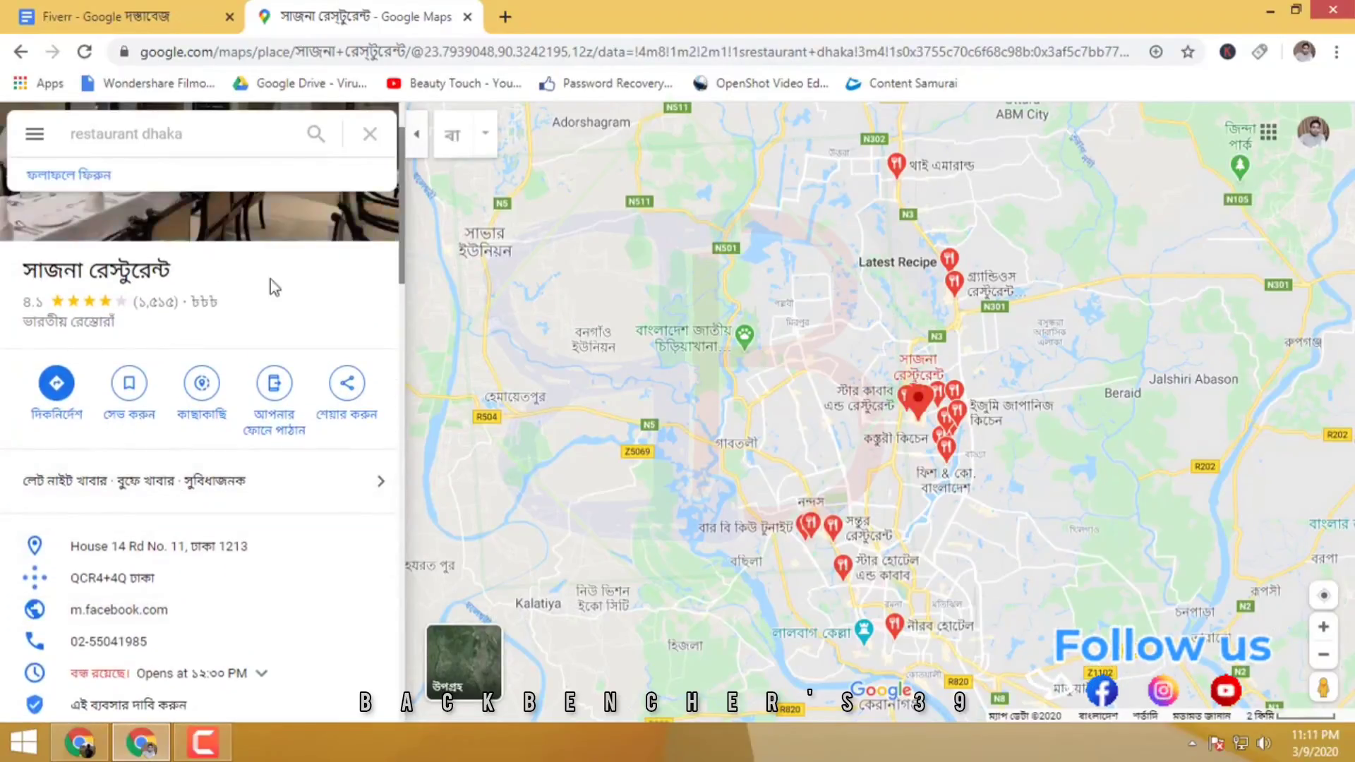
triple_click(83, 273)
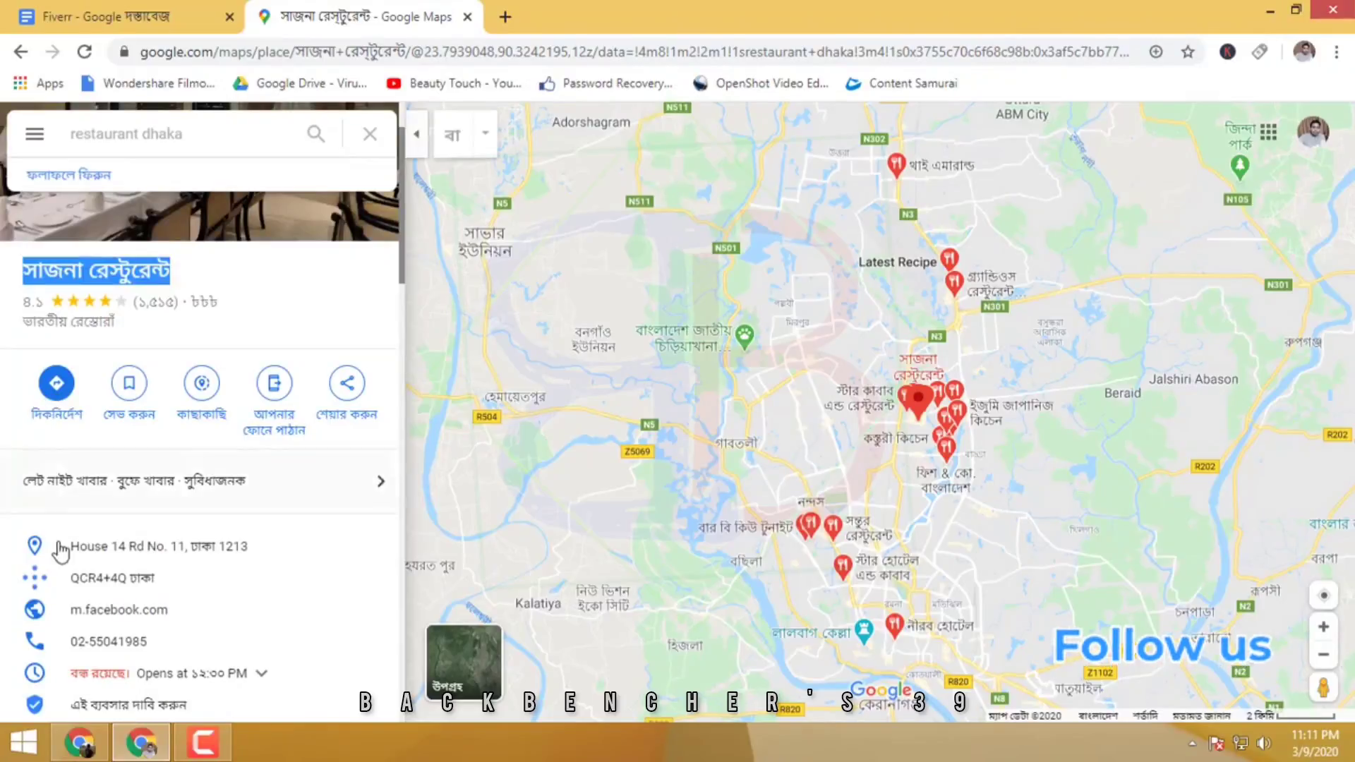
Scroll through the restaurant's place panel, then return to the Maps search box
scroll(367, 543, down, 3)
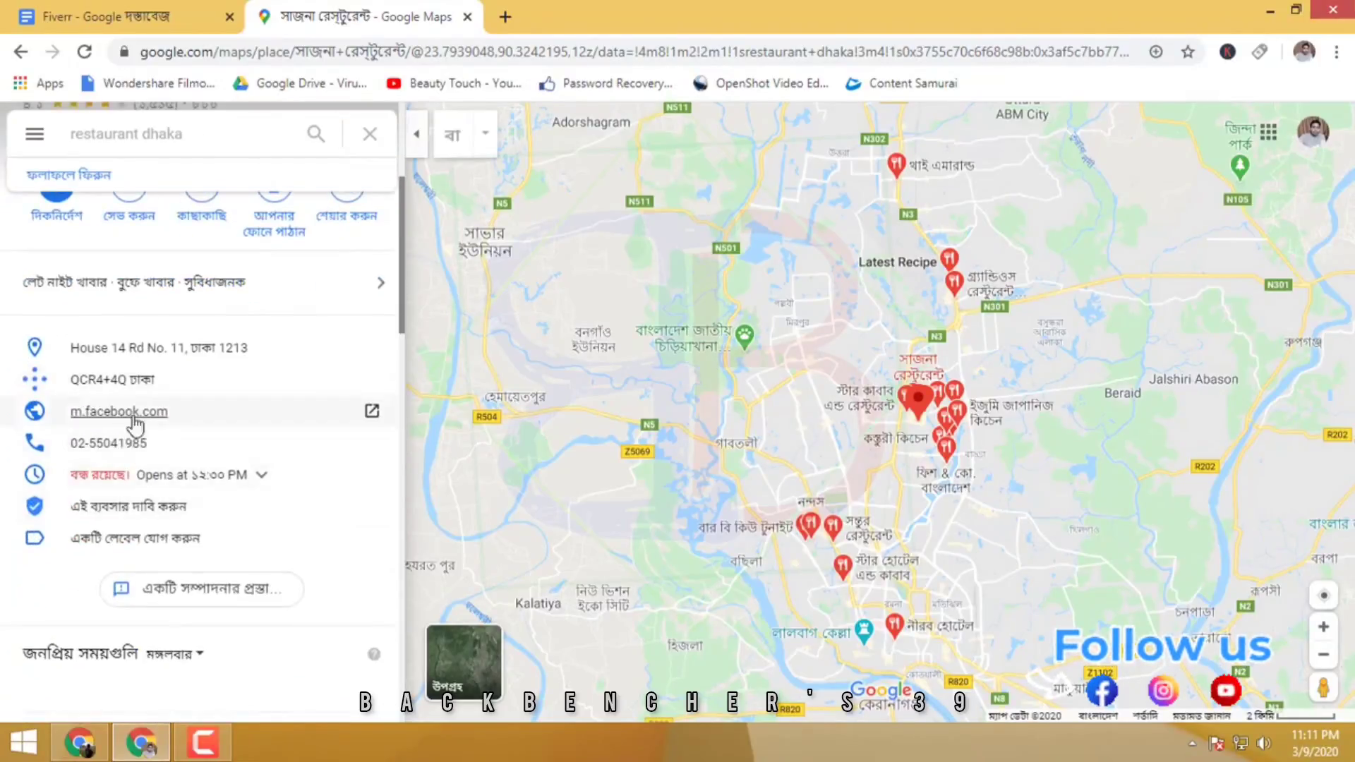
mouse_move(108, 443)
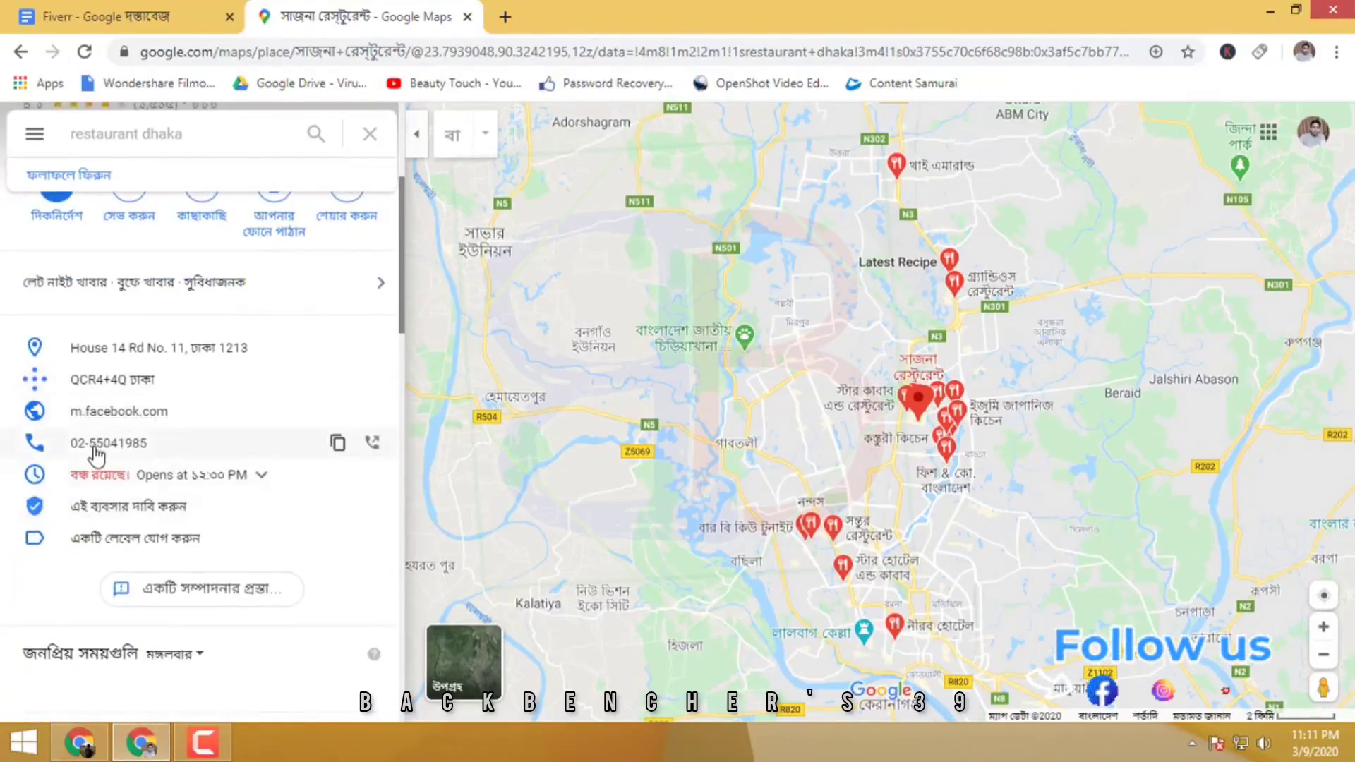
scroll(180, 353, up, 3)
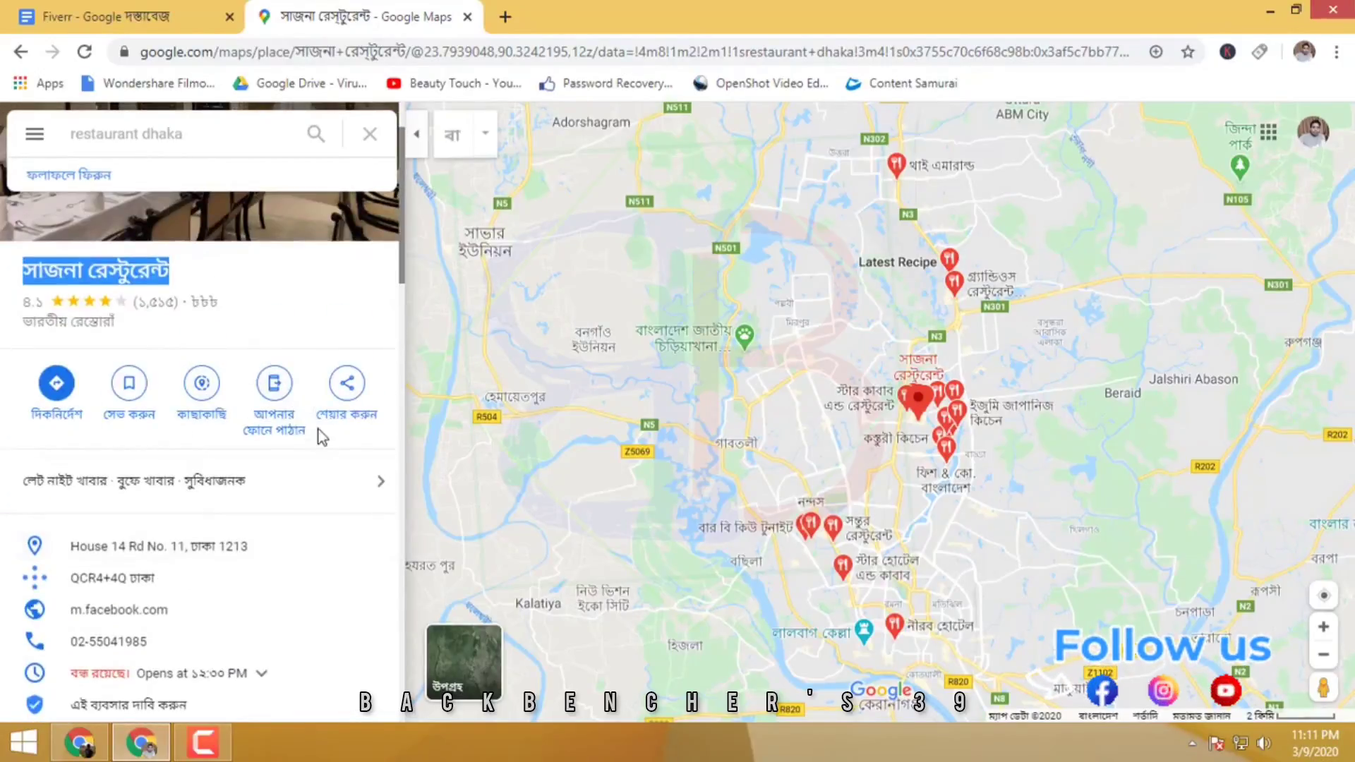
scroll(307, 448, down, 2)
scroll(282, 459, down, 1)
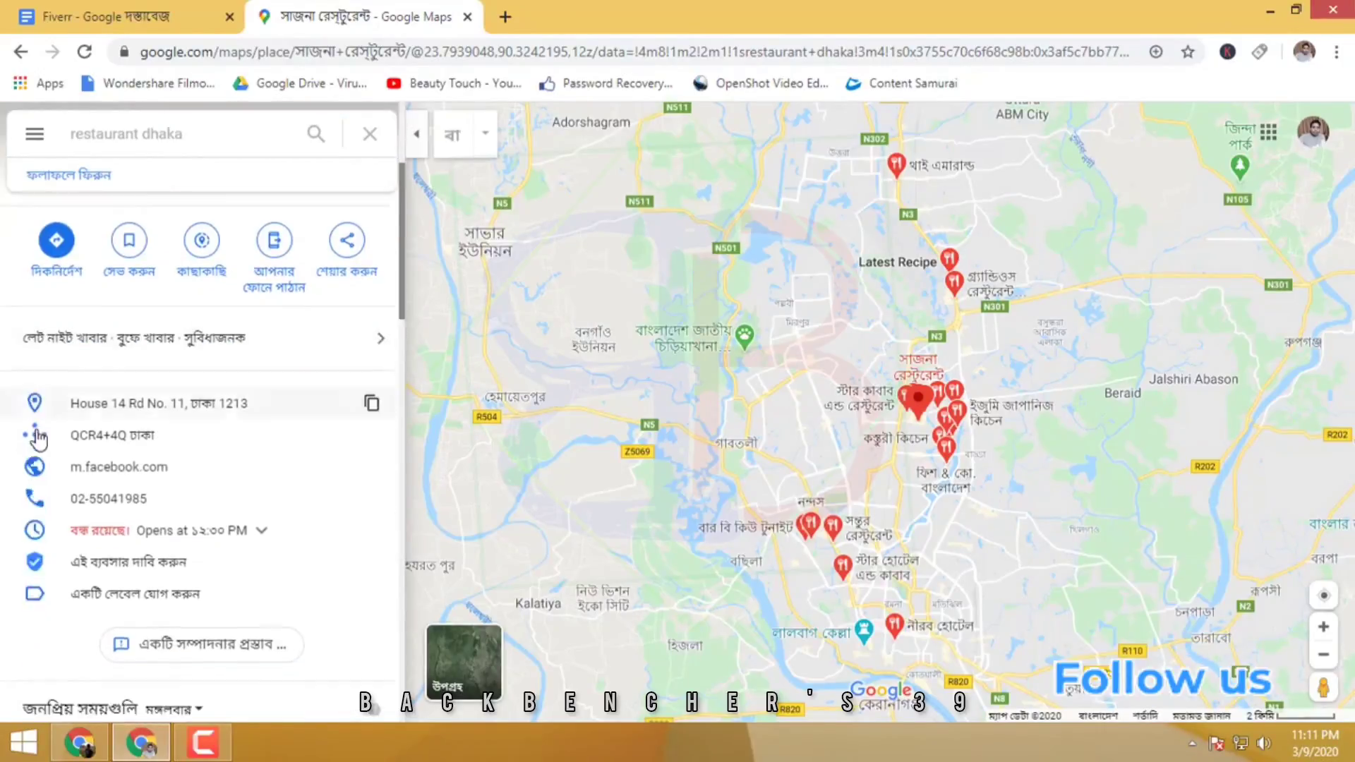
scroll(238, 477, down, 4)
scroll(258, 478, down, 3)
scroll(261, 478, up, 3)
scroll(260, 462, up, 3)
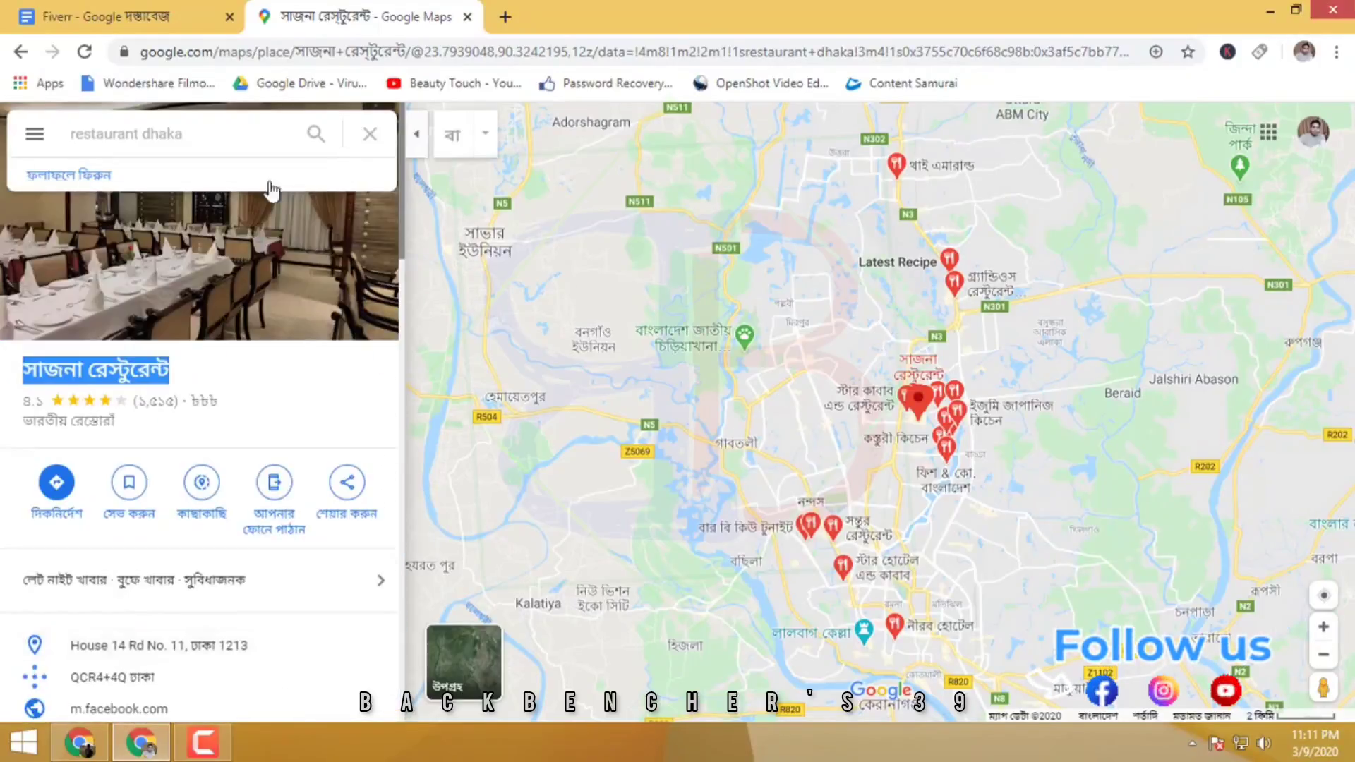
click(143, 133)
Clear the Dhaka search and search Maps for 'resturent new york'
click(370, 134)
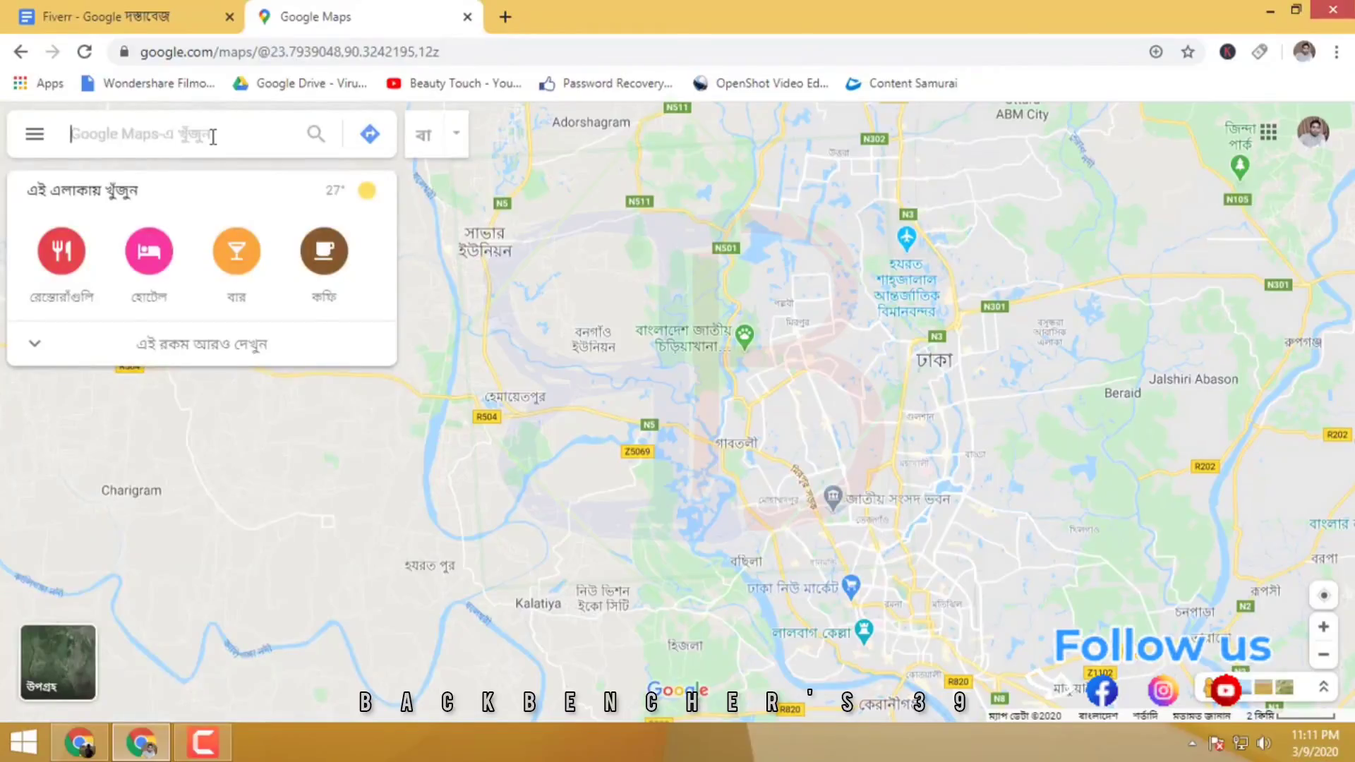
text(rest)
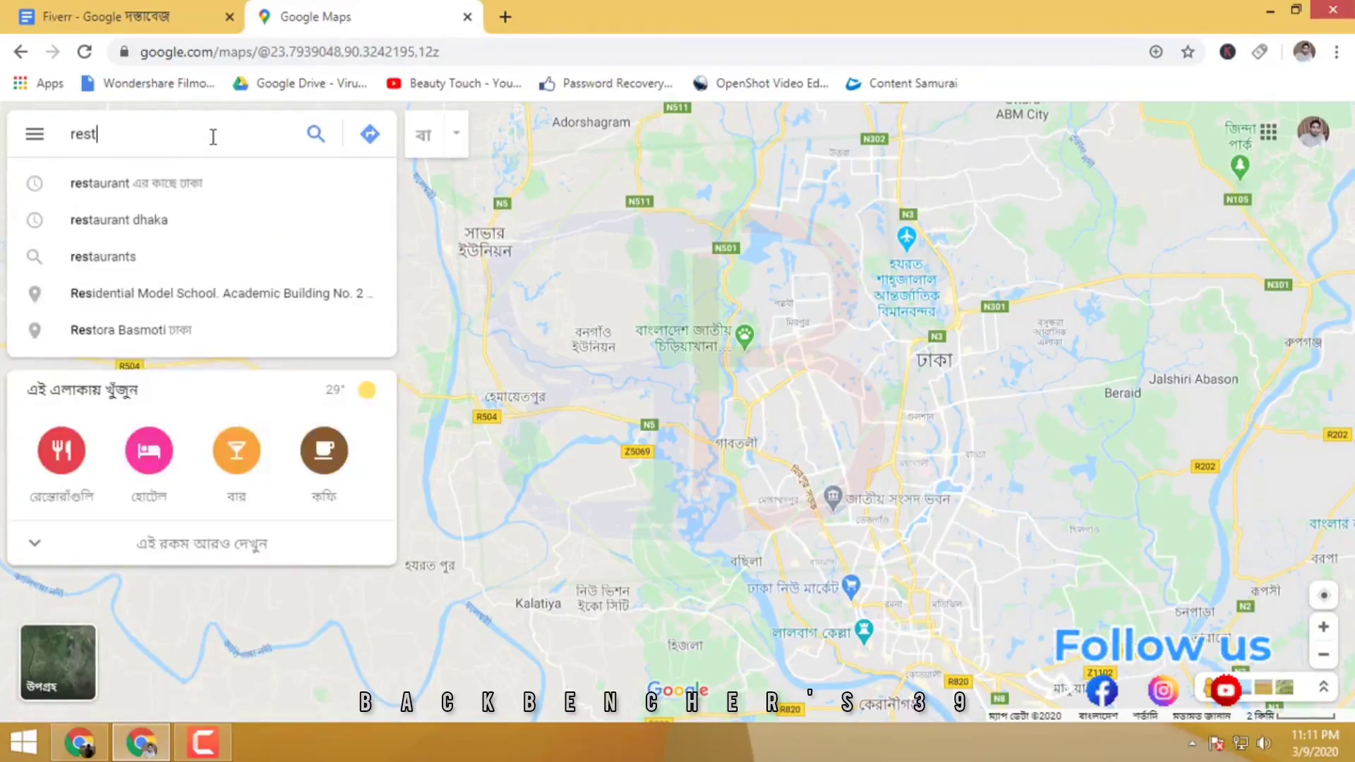
text(urent)
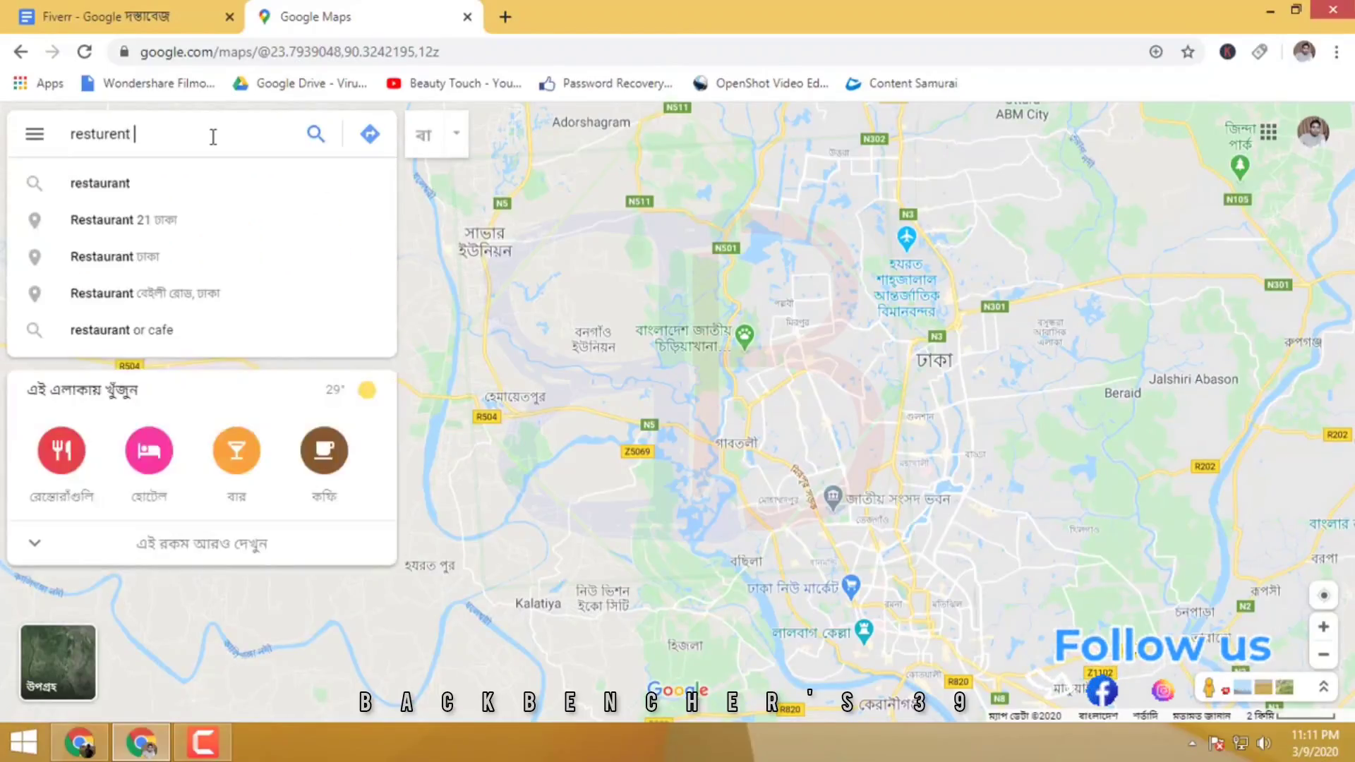
text( ne)
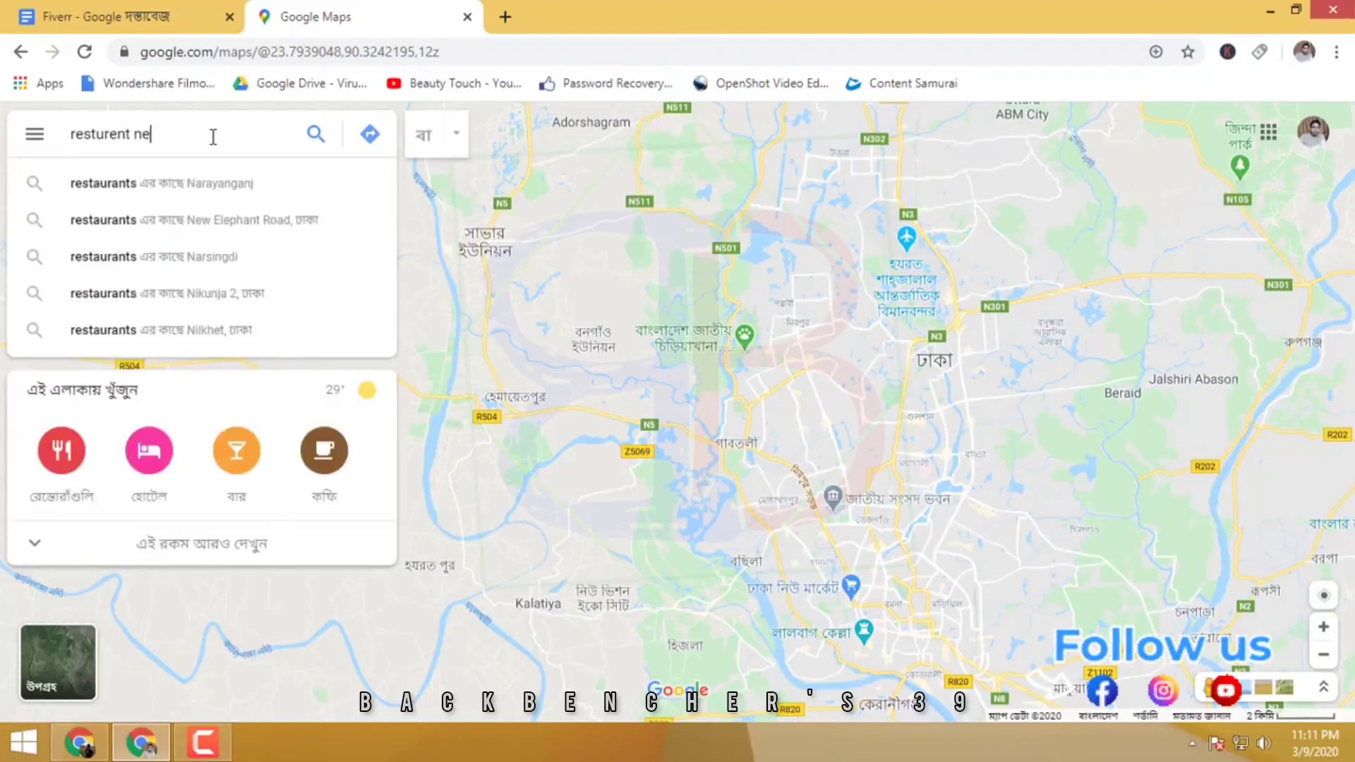
text(w)
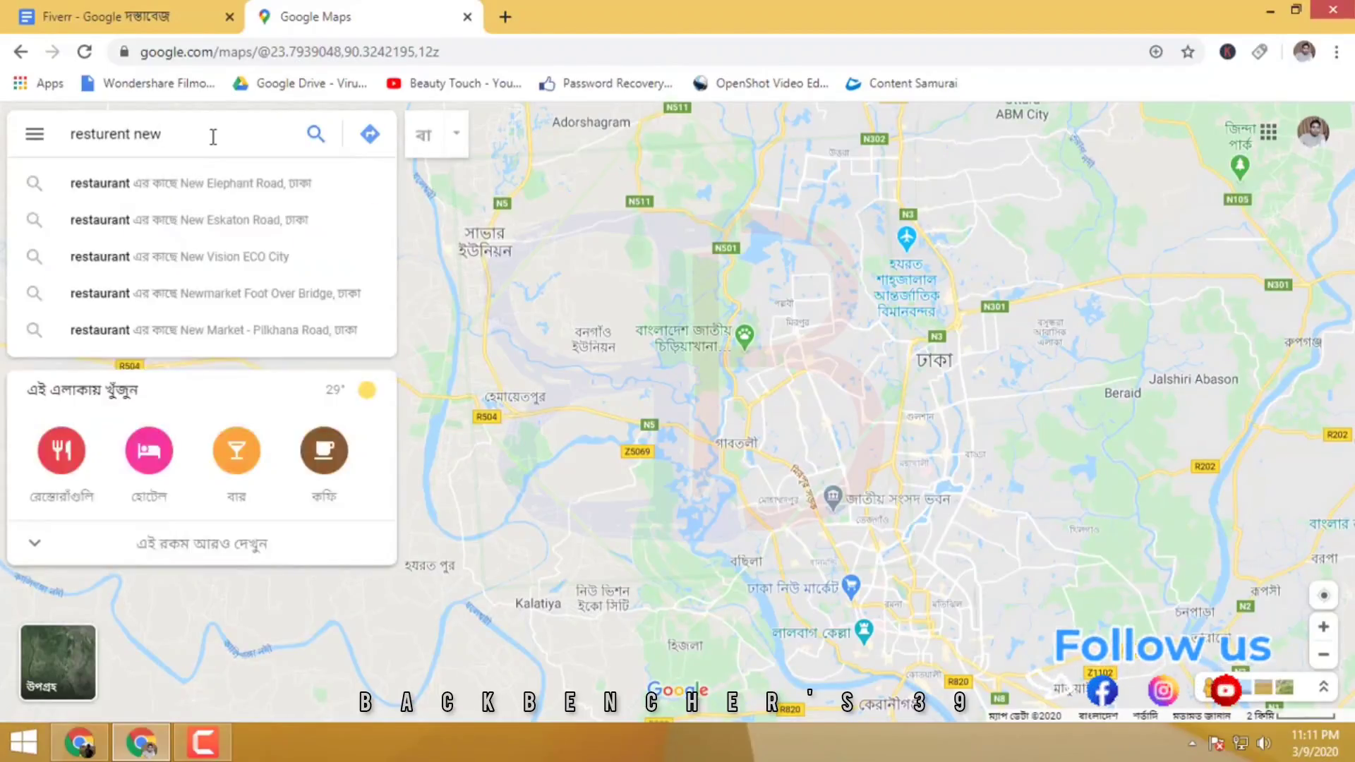
text( yo)
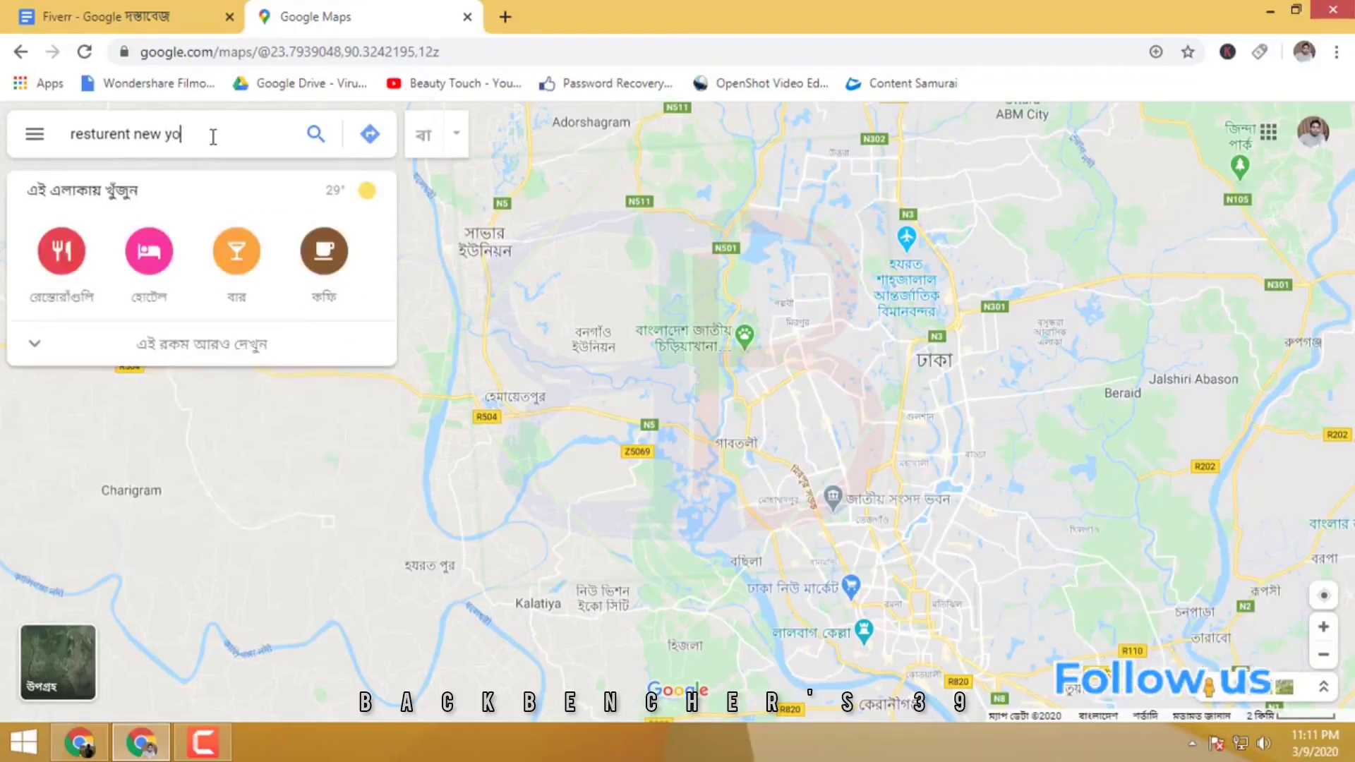
text(rk)
key(Return)
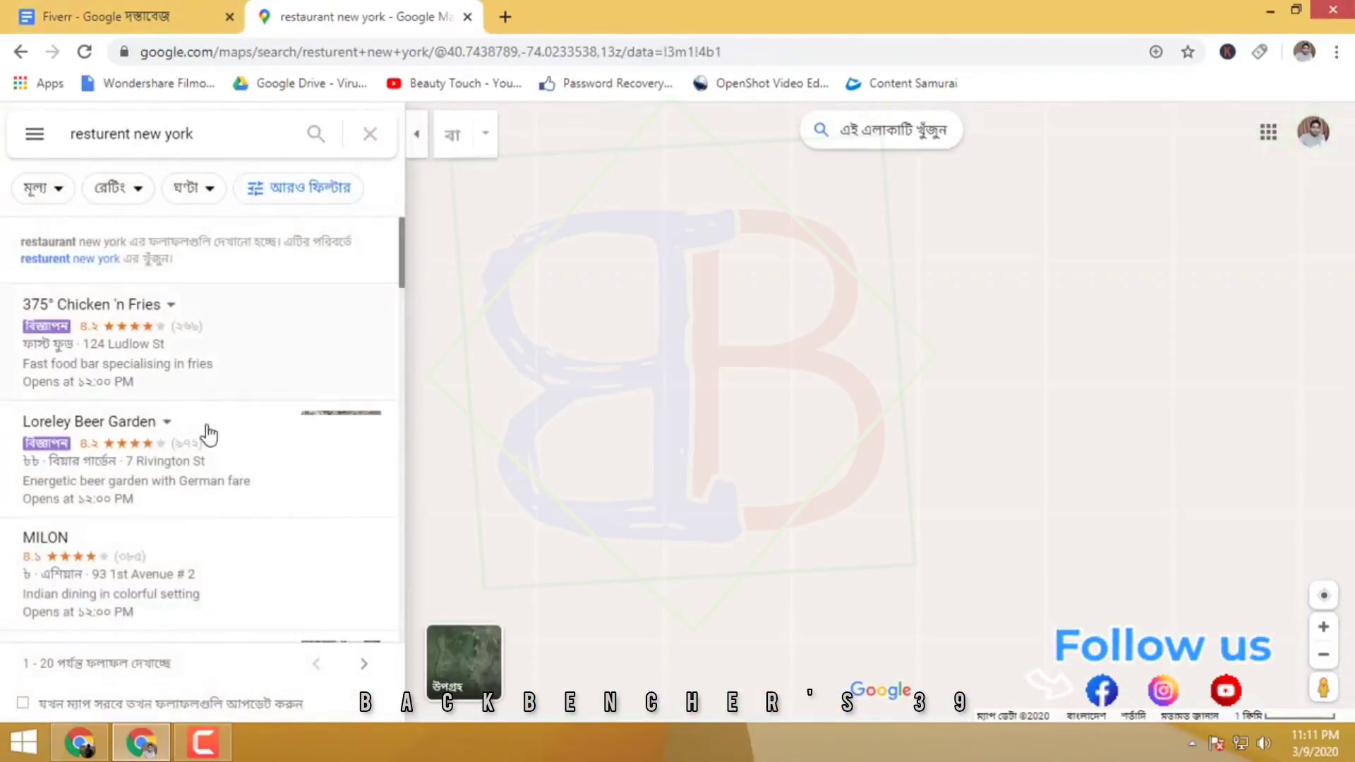
Browse the New York results, open Asiate's details, and open a new browser tab
scroll(158, 505, down, 2)
scroll(158, 506, down, 5)
scroll(158, 505, down, 5)
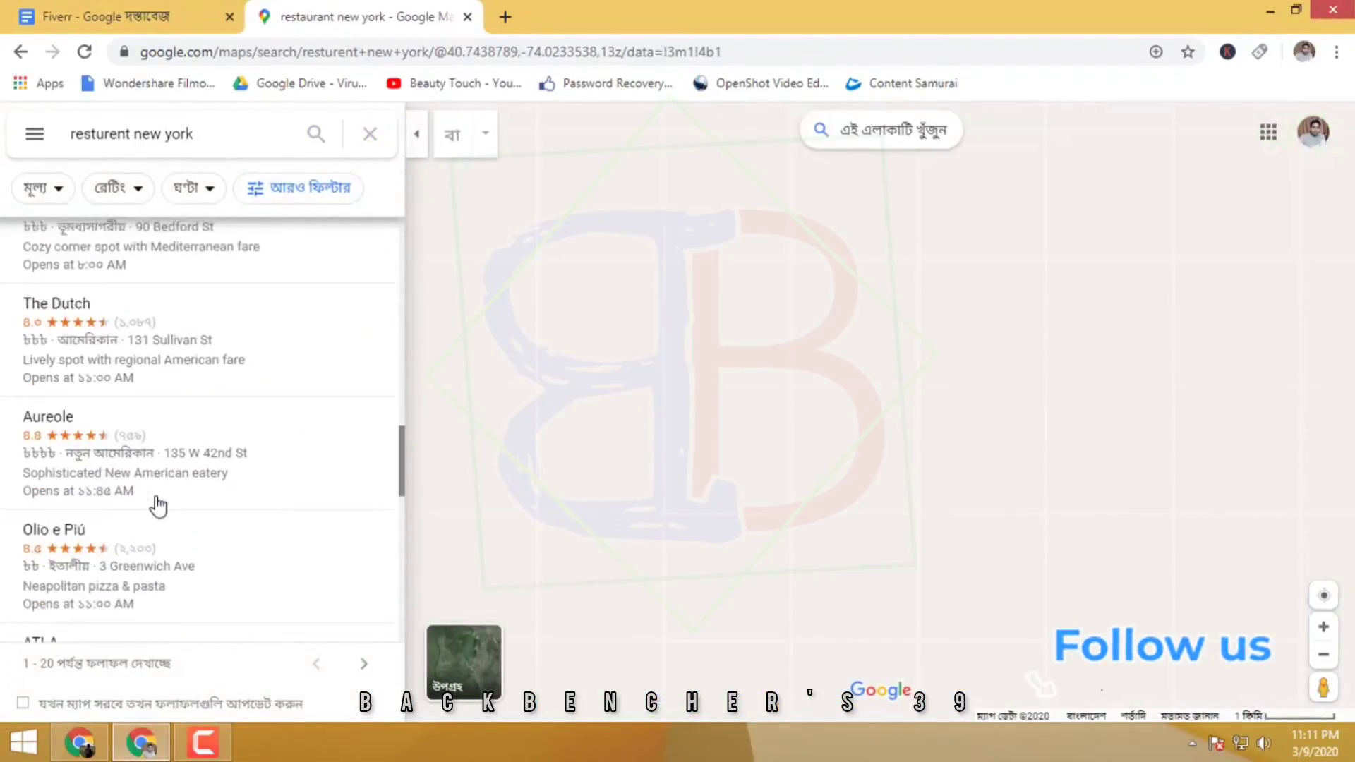
scroll(158, 505, down, 5)
scroll(158, 506, down, 3)
scroll(159, 505, up, 2)
scroll(158, 505, up, 5)
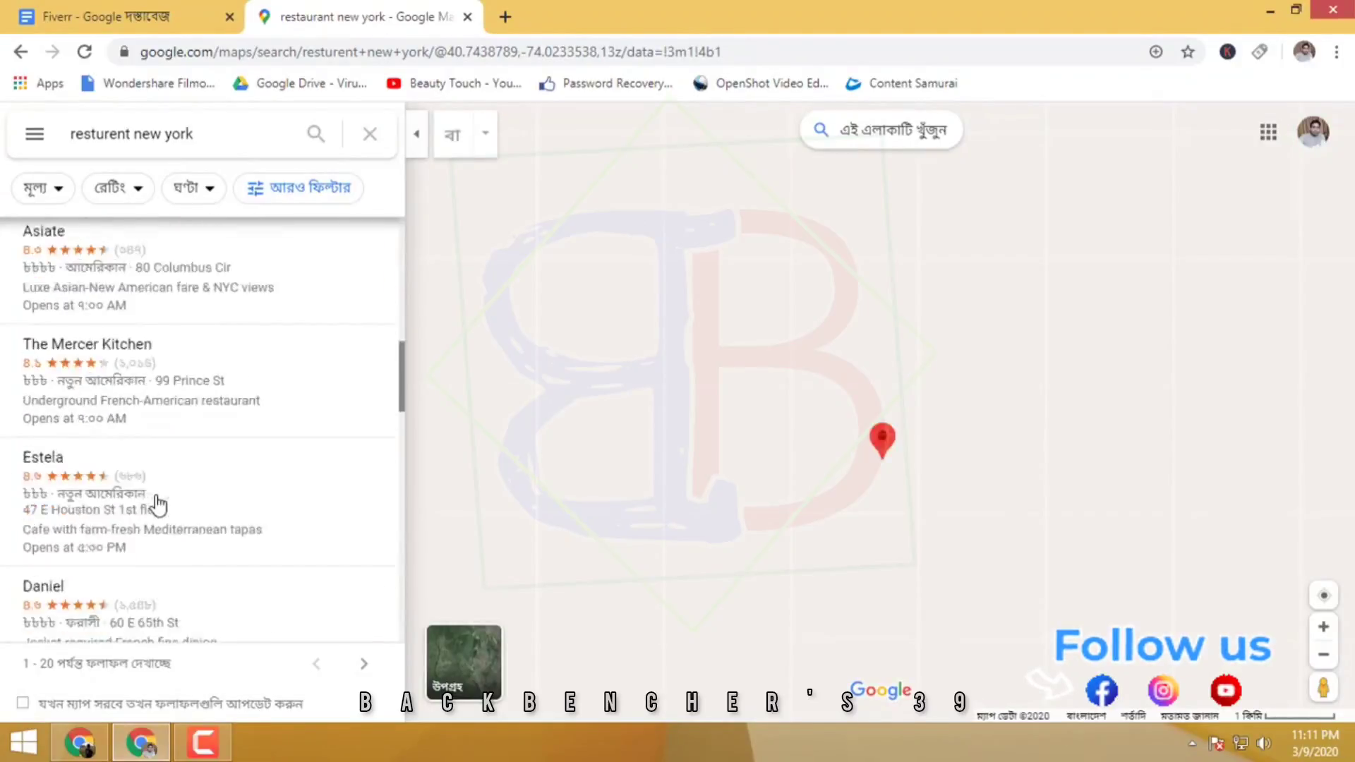
scroll(158, 506, up, 5)
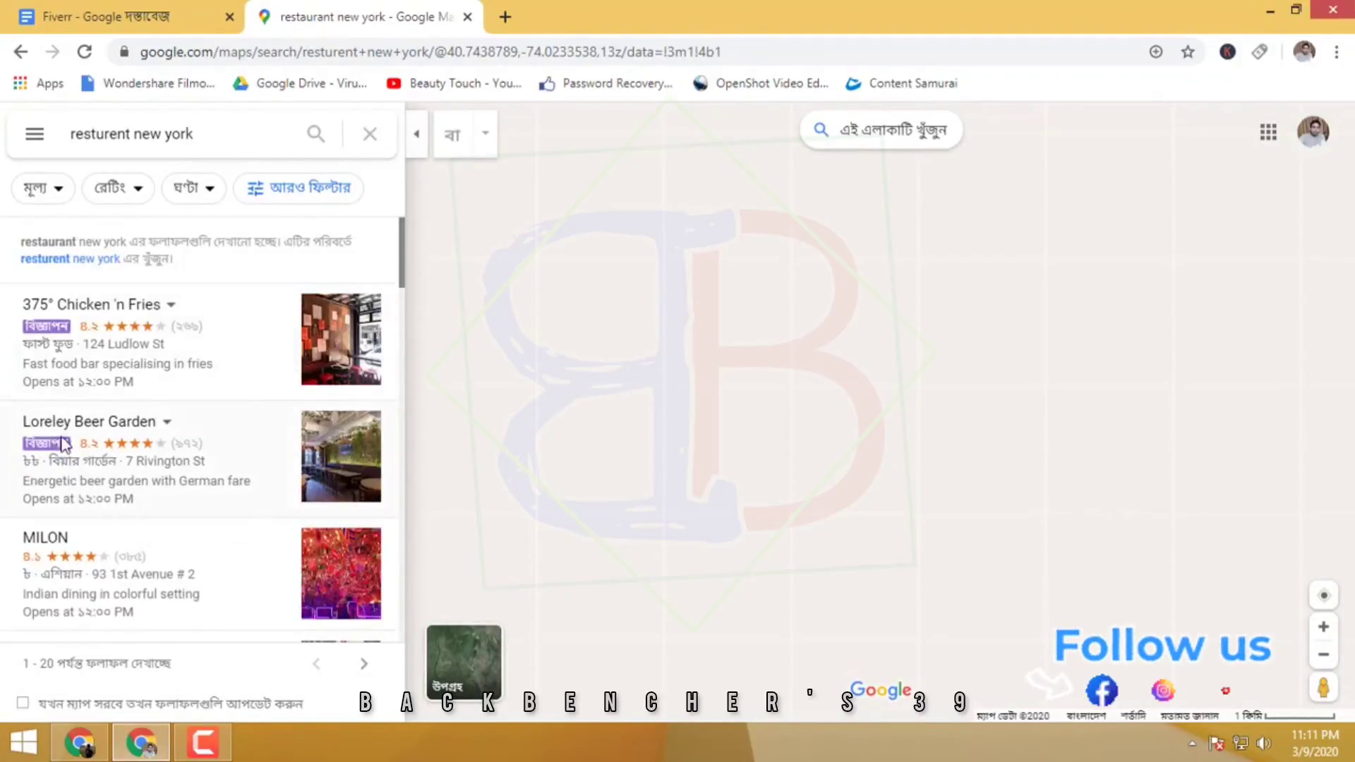
scroll(226, 370, down, 5)
scroll(220, 381, down, 2)
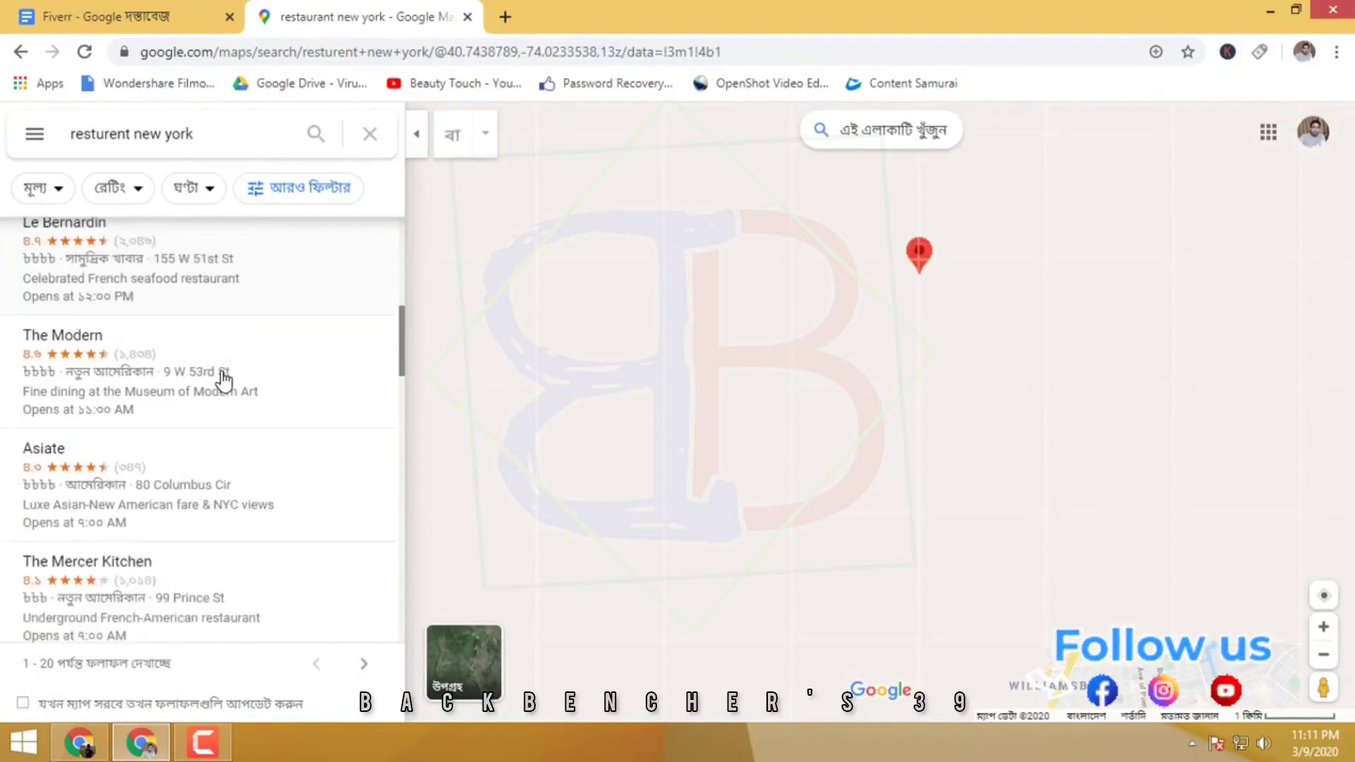
scroll(219, 382, up, 1)
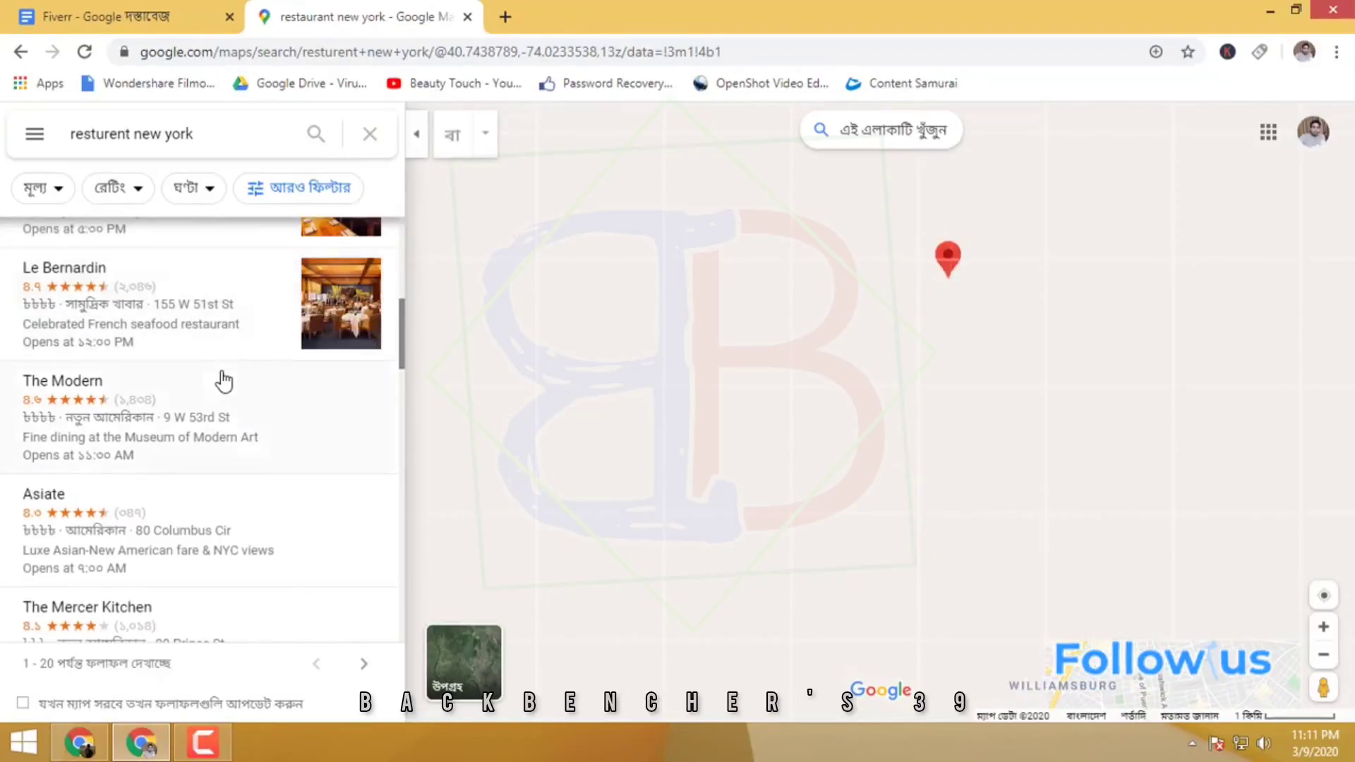
click(48, 502)
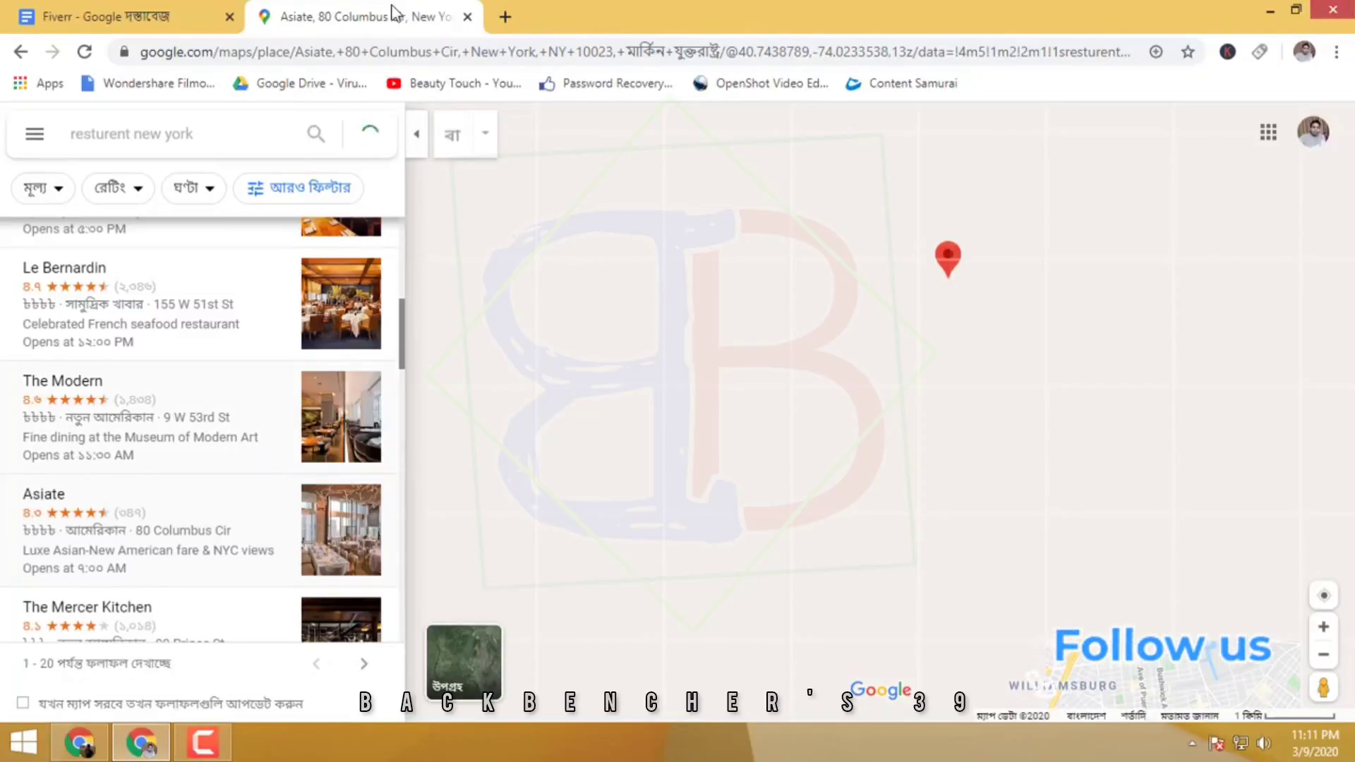
click(505, 17)
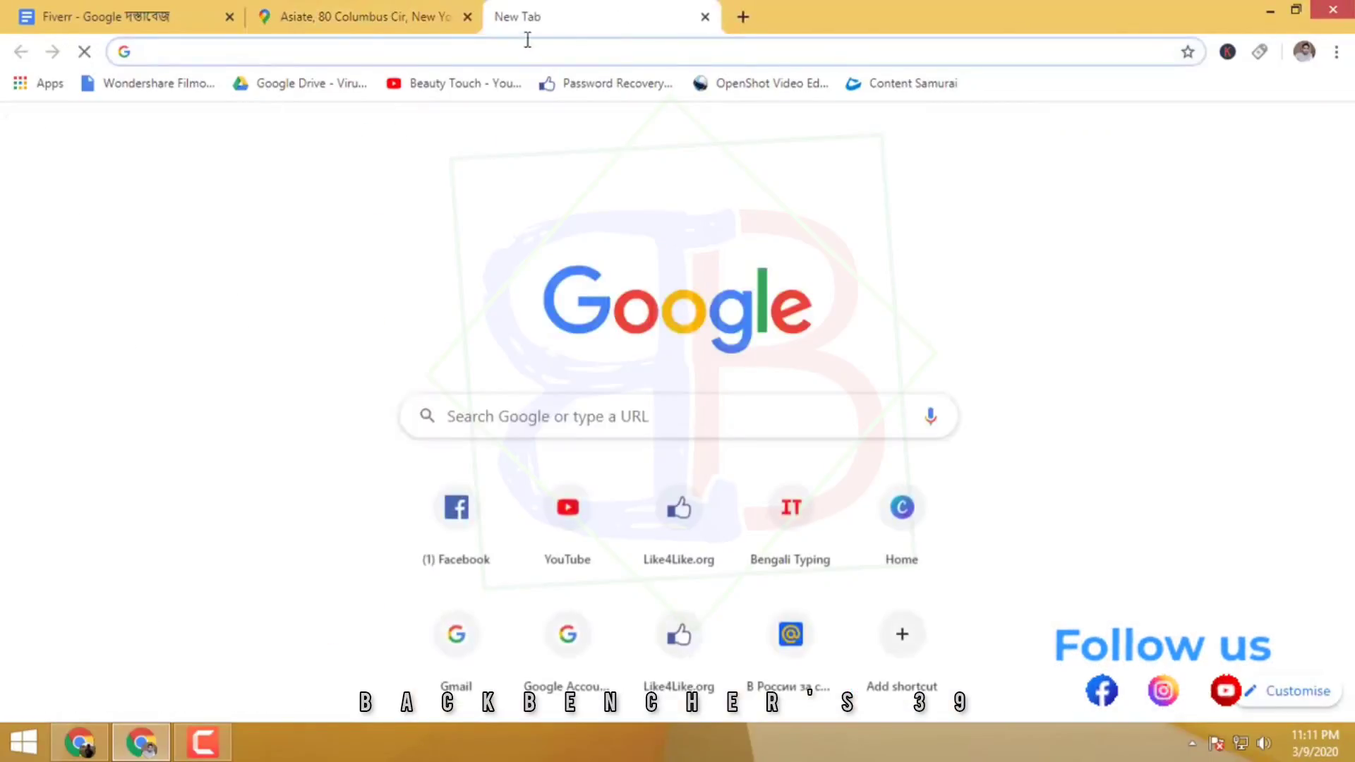
Redisplay Asiate on the map, then web-search 'all usa state list' in a new tab
click(705, 16)
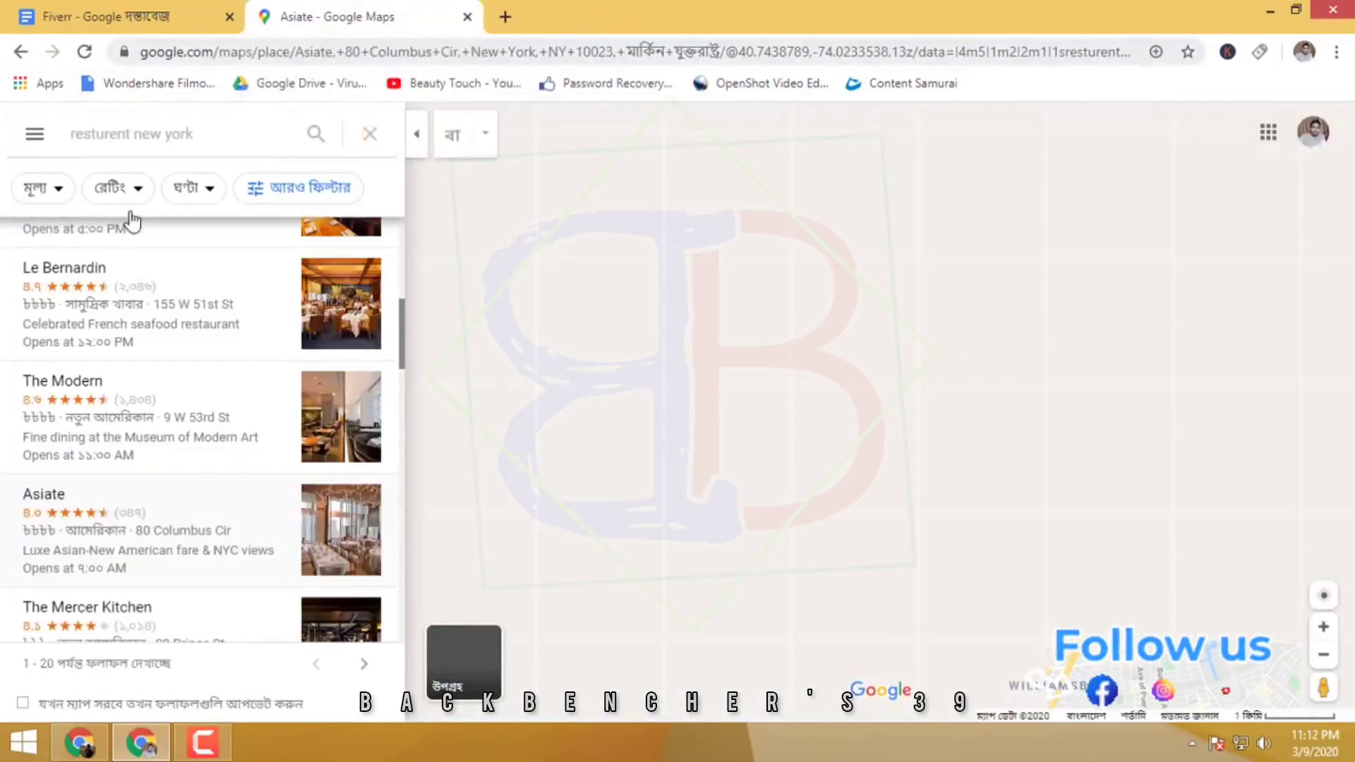
click(215, 480)
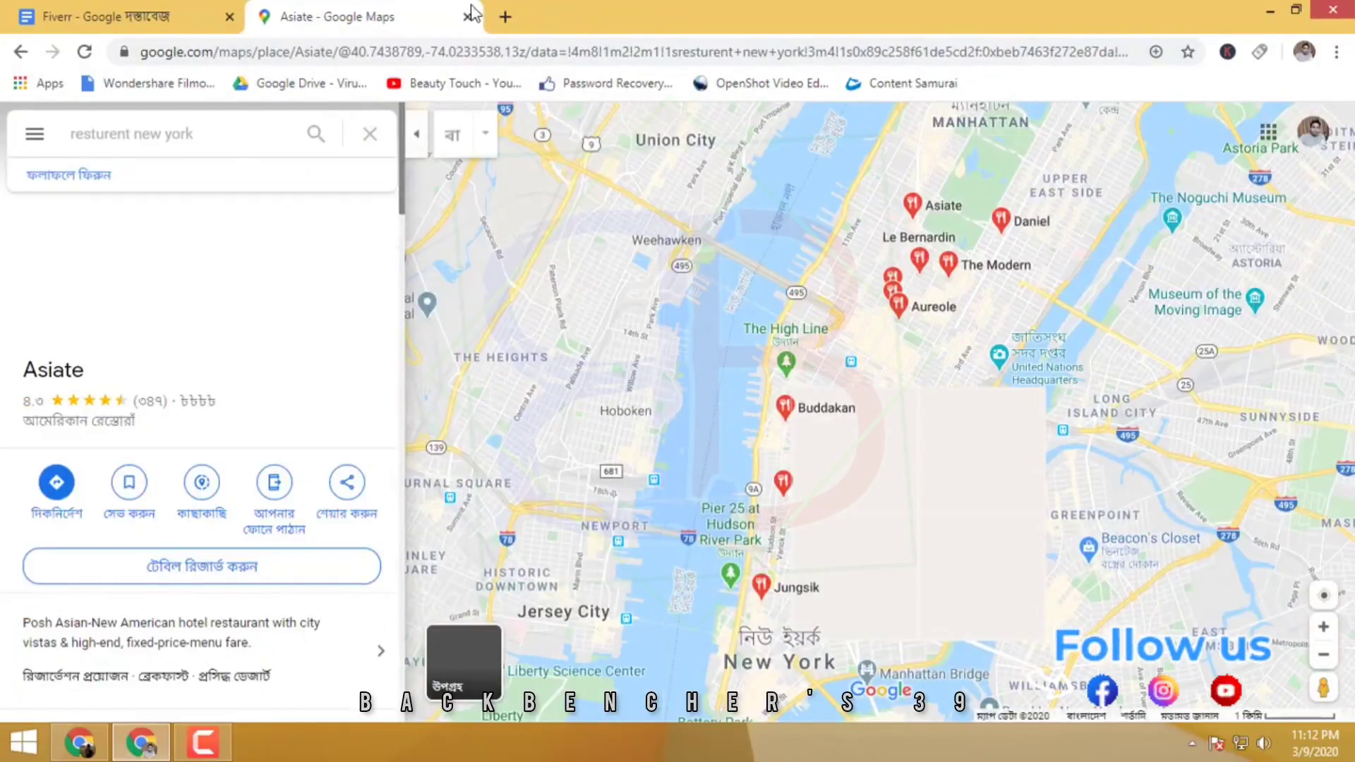
click(505, 17)
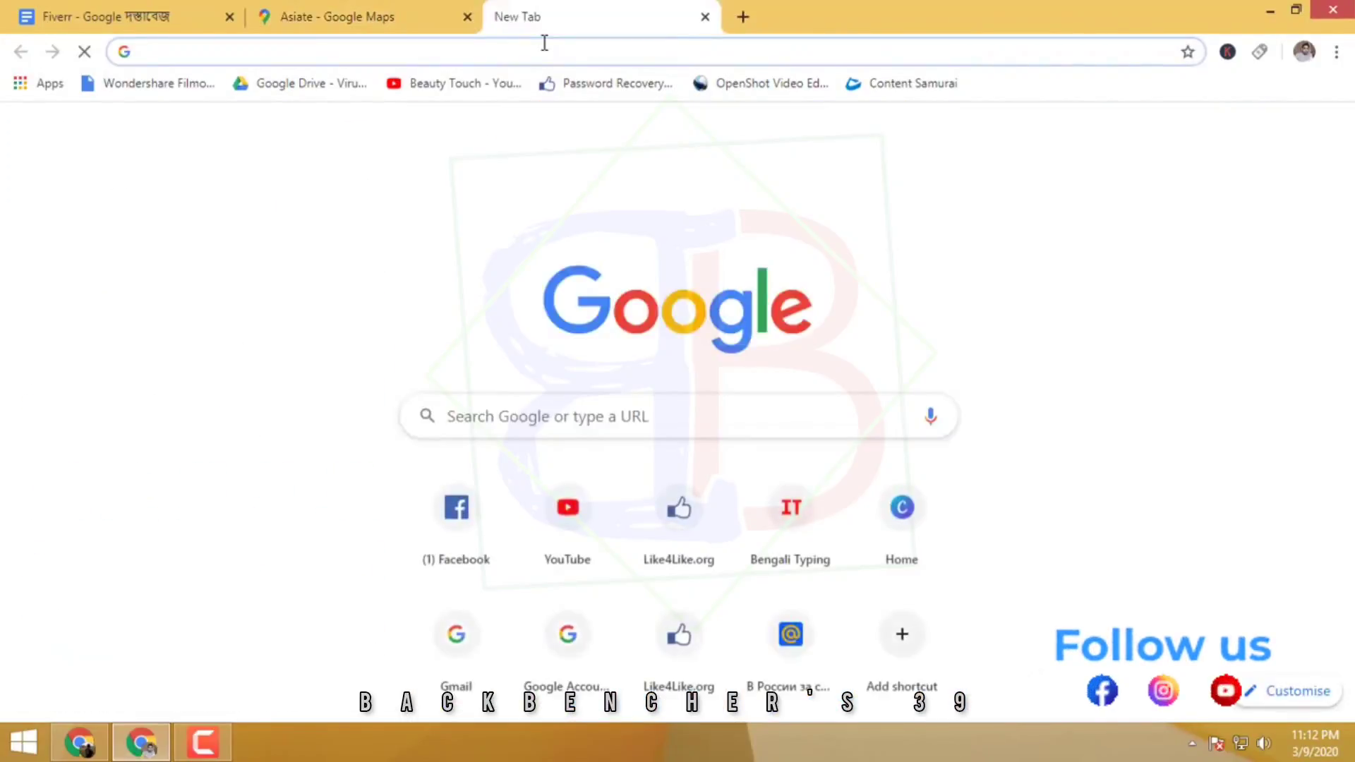
text(a)
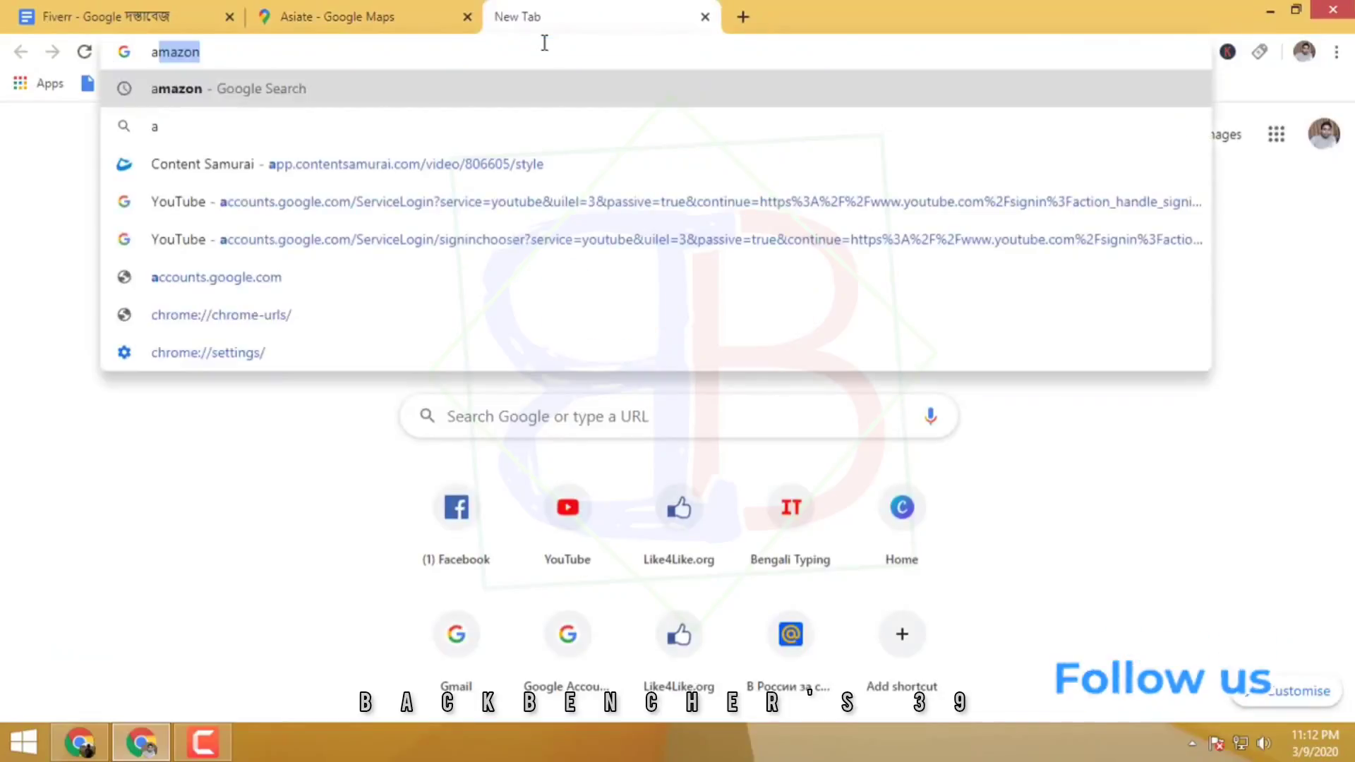
text(ll usa)
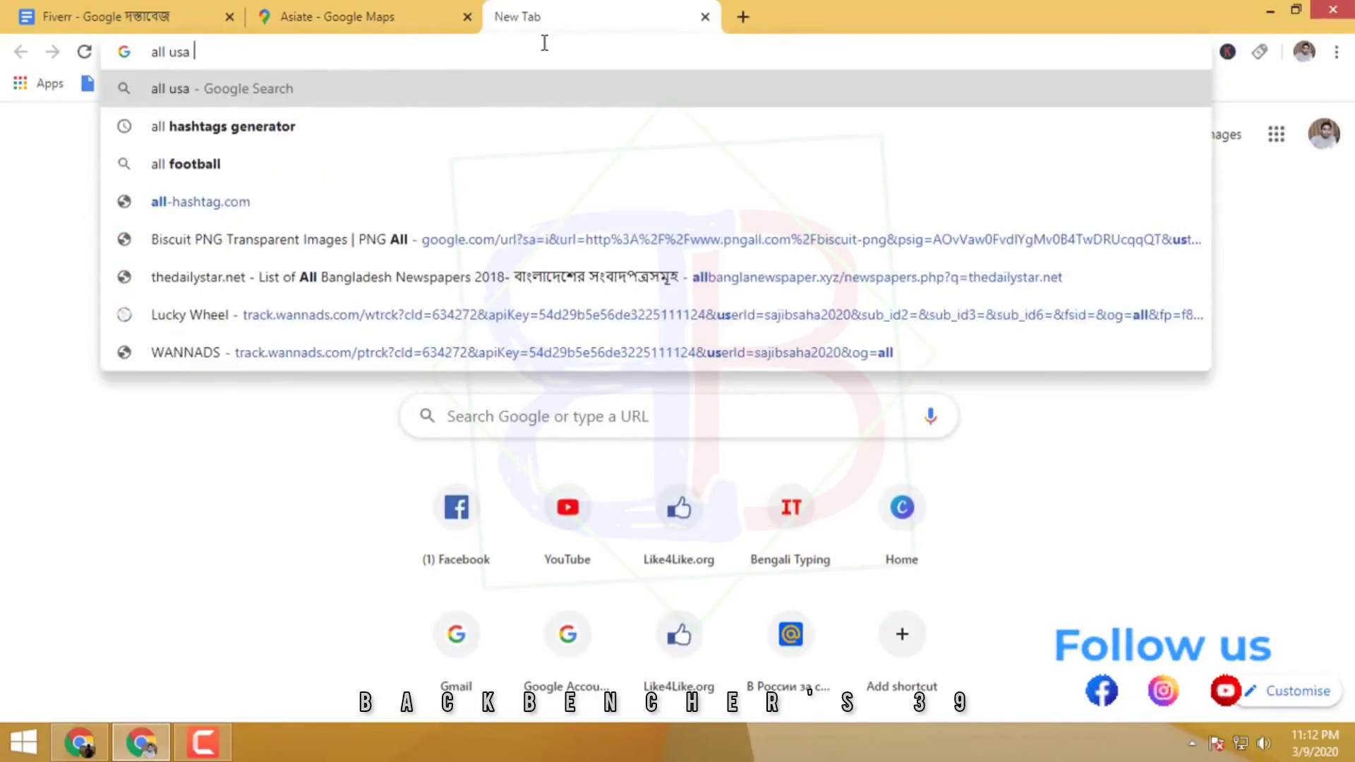
text(s)
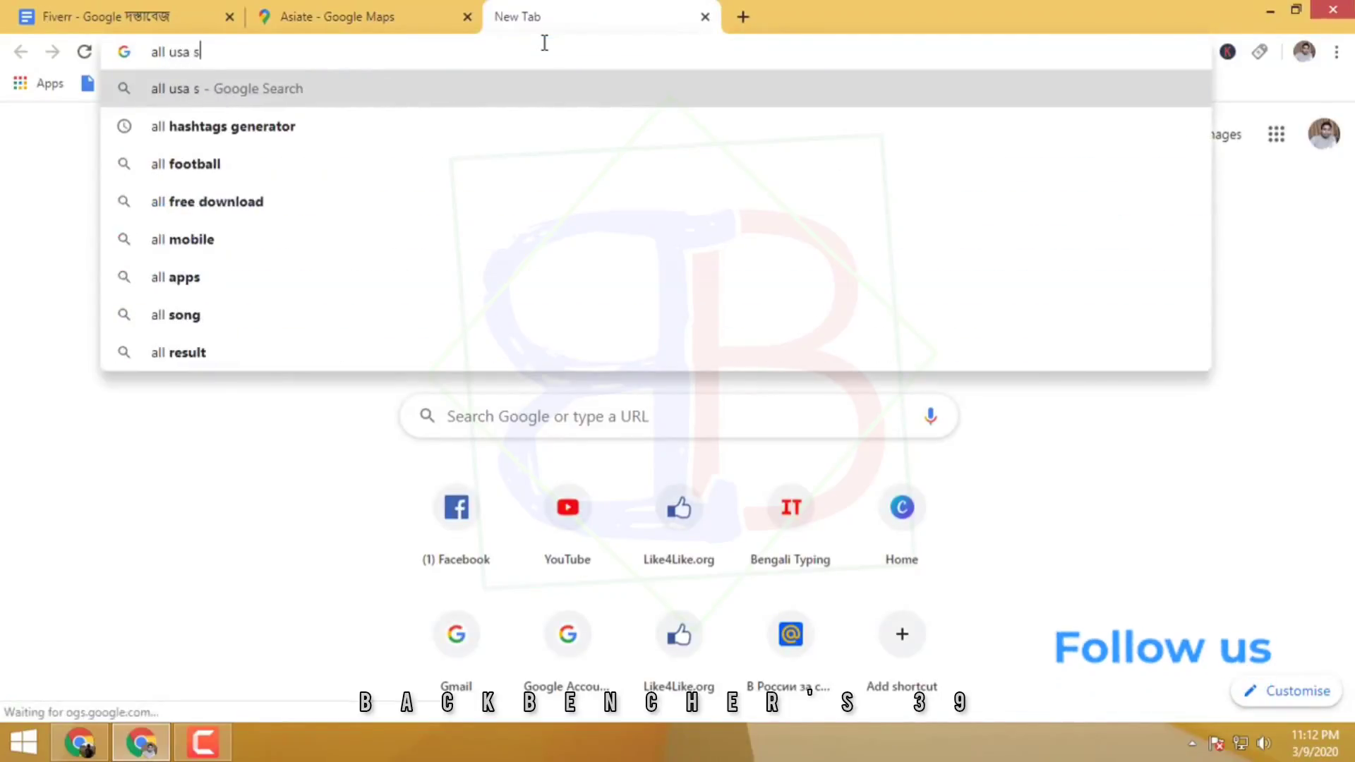
text(tate)
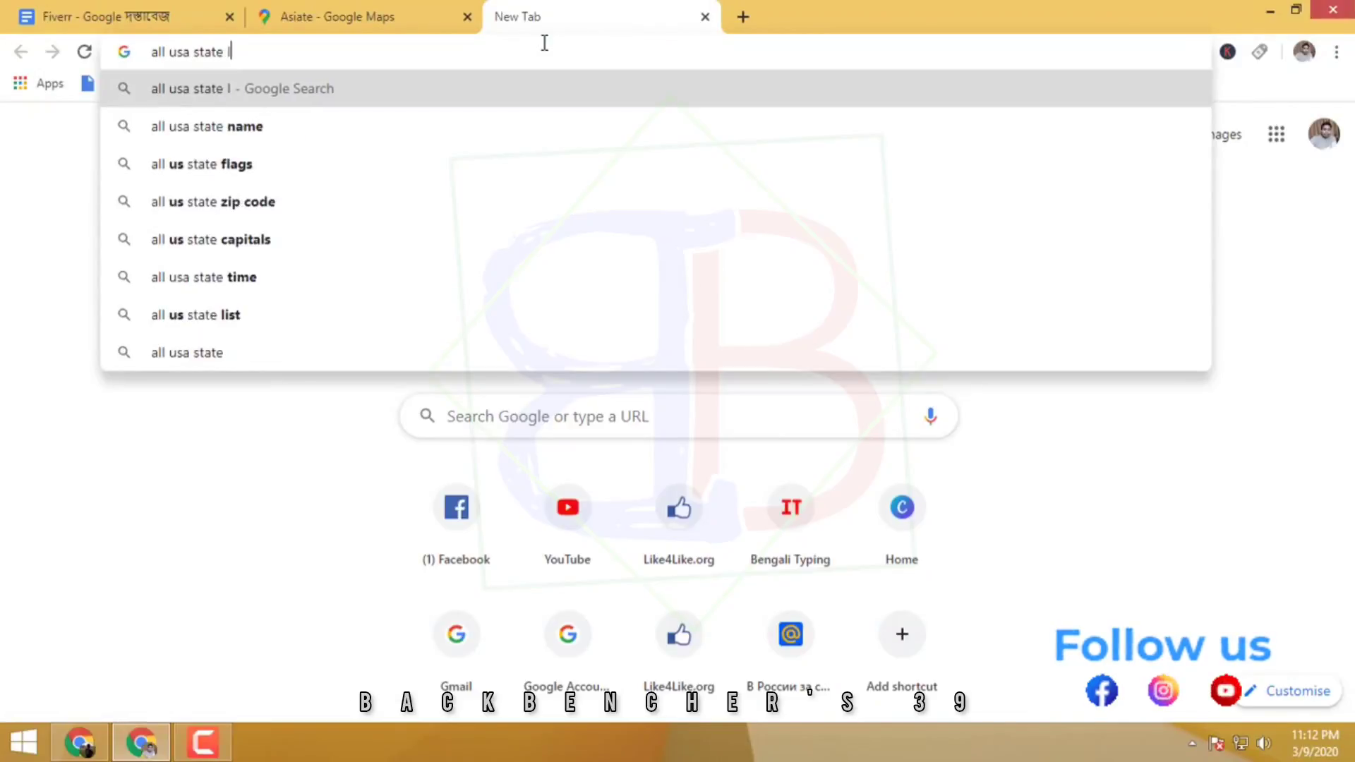
text( list)
key(Return)
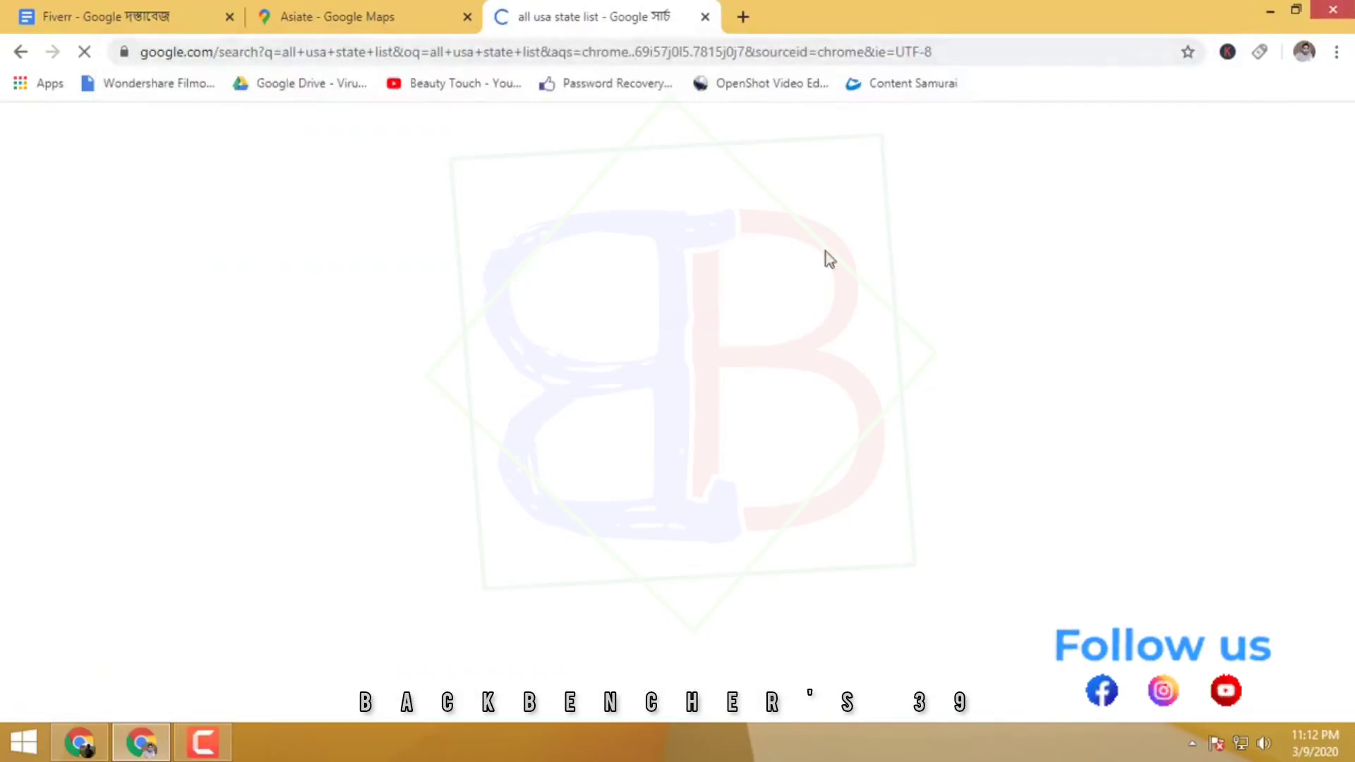
Highlight the 'List of states and territories of the United States' Wikipedia result and scan the results
drag(173, 311, 734, 314)
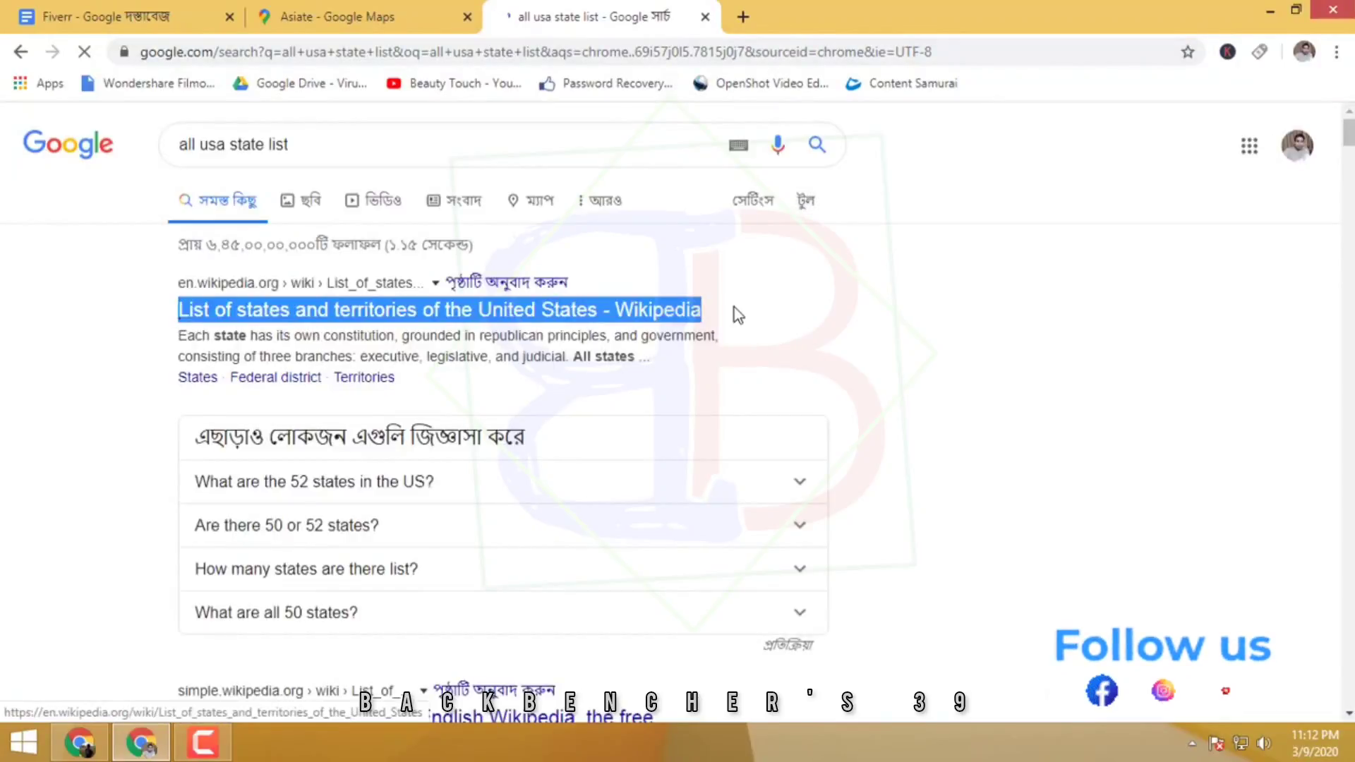
scroll(905, 287, down, 4)
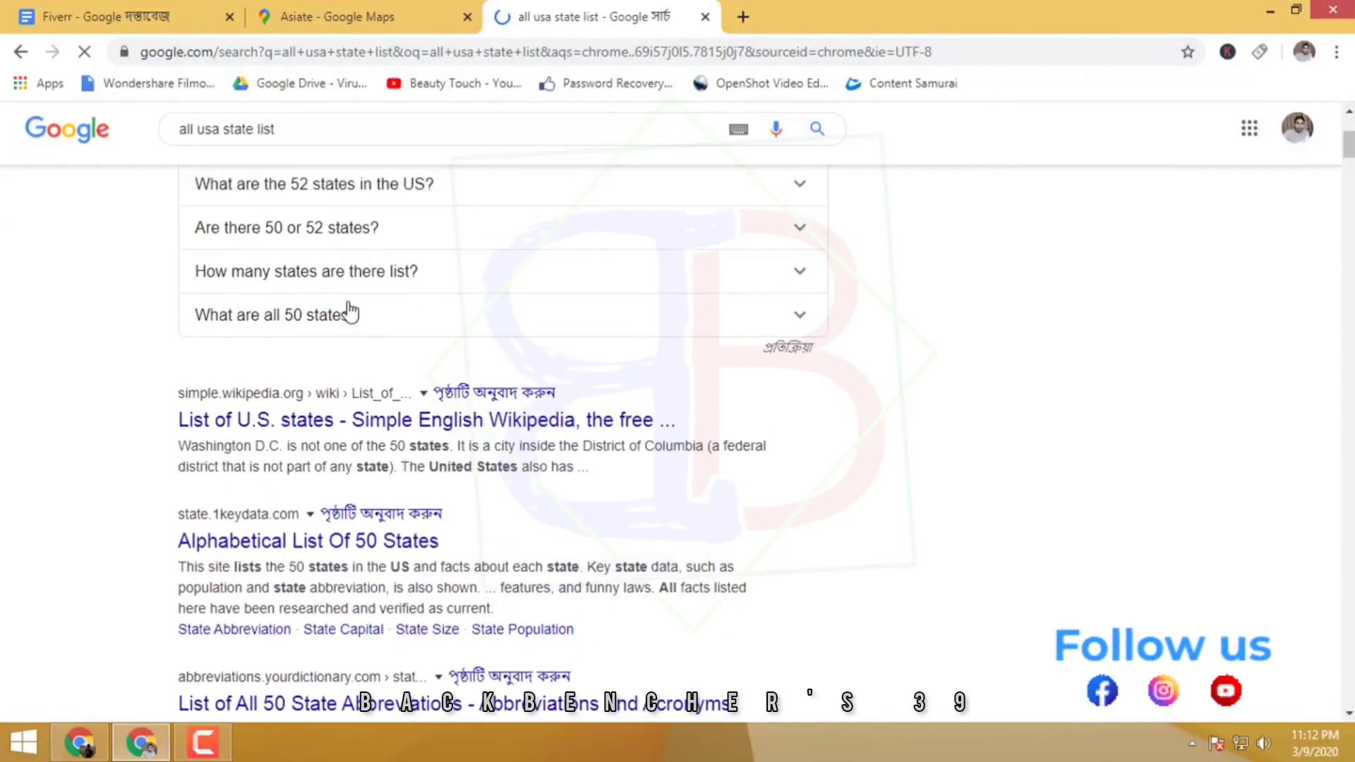
scroll(236, 438, up, 3)
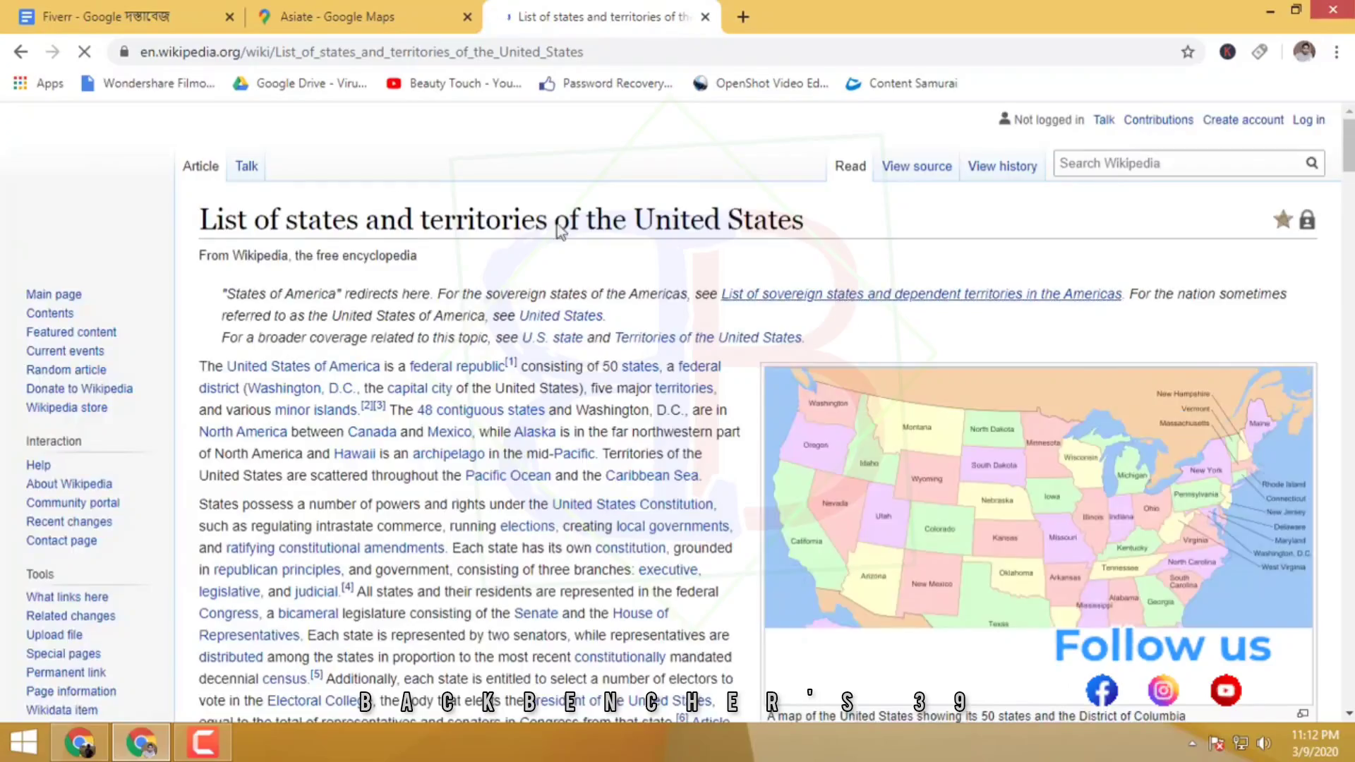
Copy 'Birmingham' from the Alabama row of the Wikipedia states table
scroll(707, 432, down, 1)
scroll(707, 432, down, 10)
scroll(707, 432, down, 2)
scroll(708, 432, down, 5)
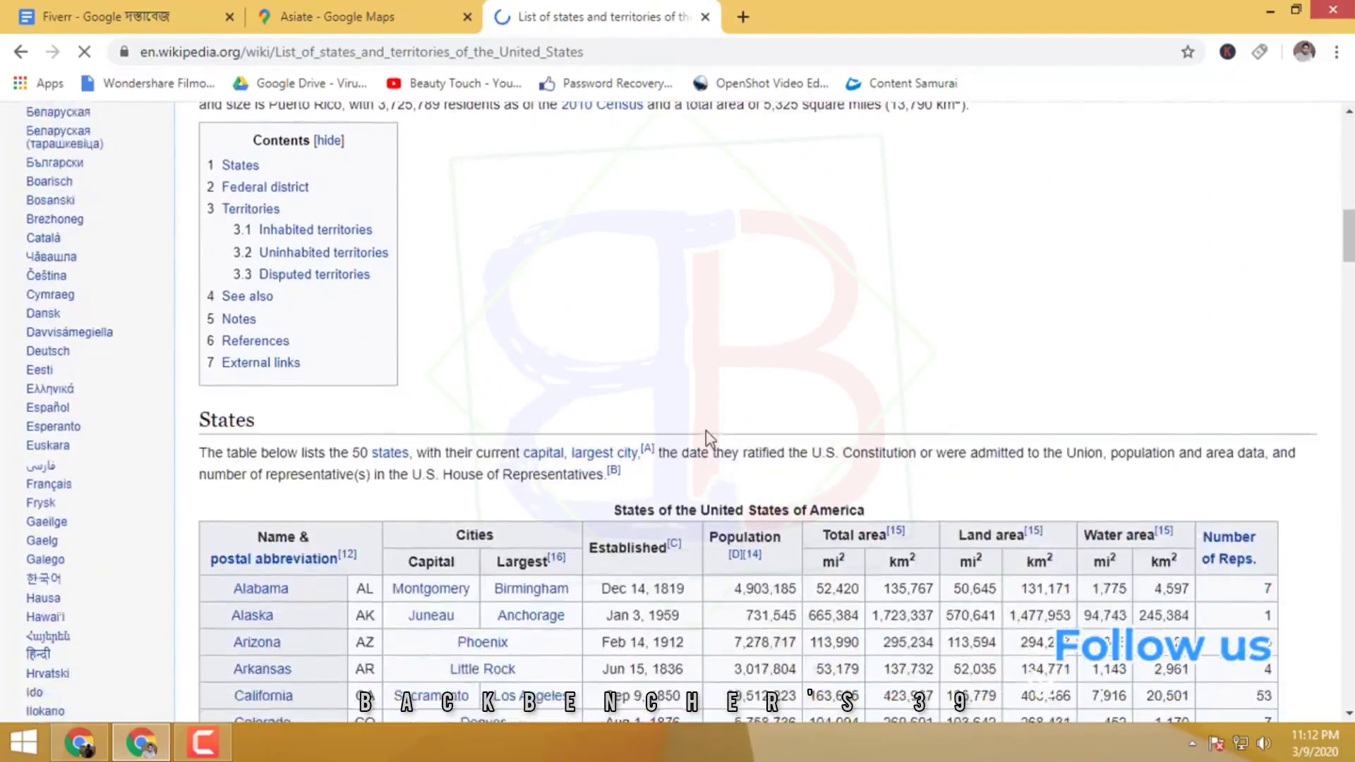
scroll(709, 435, down, 2)
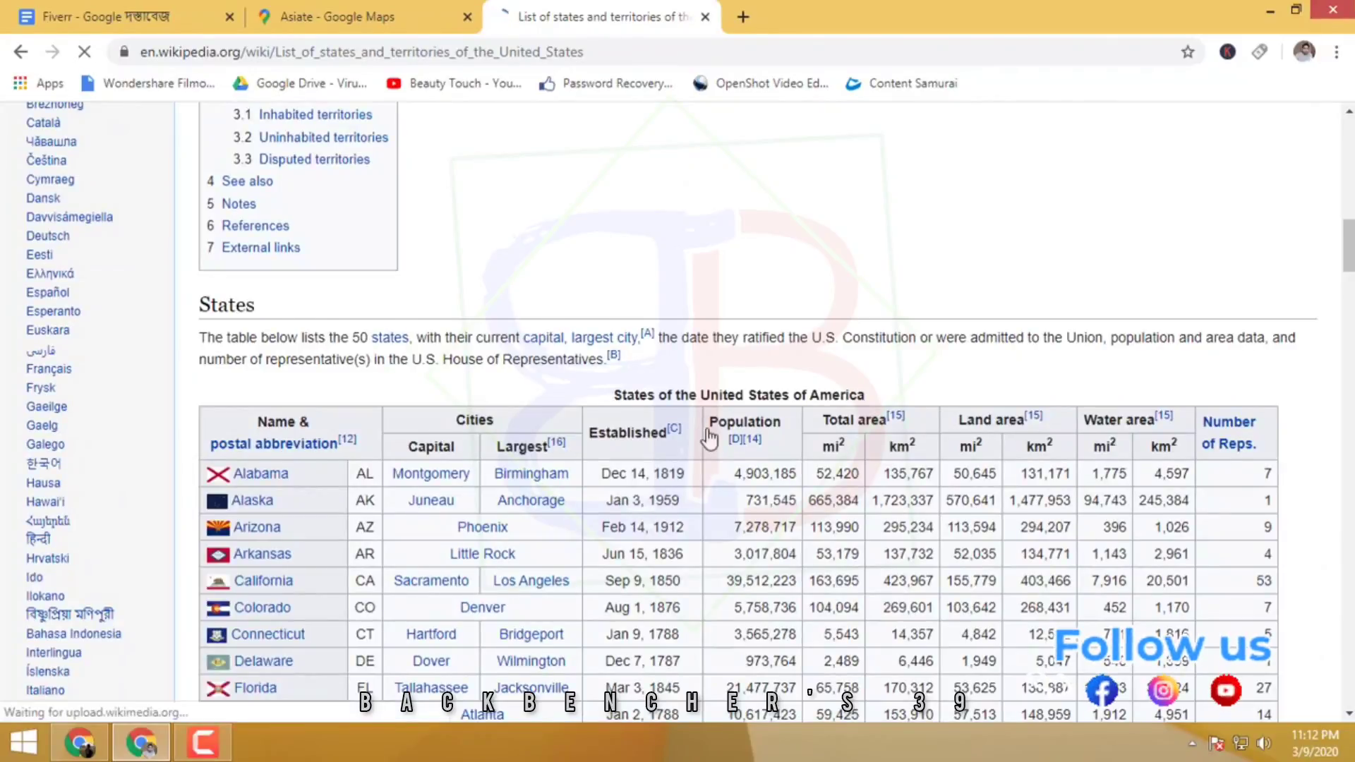
scroll(709, 437, down, 1)
scroll(709, 437, down, 2)
scroll(709, 438, down, 7)
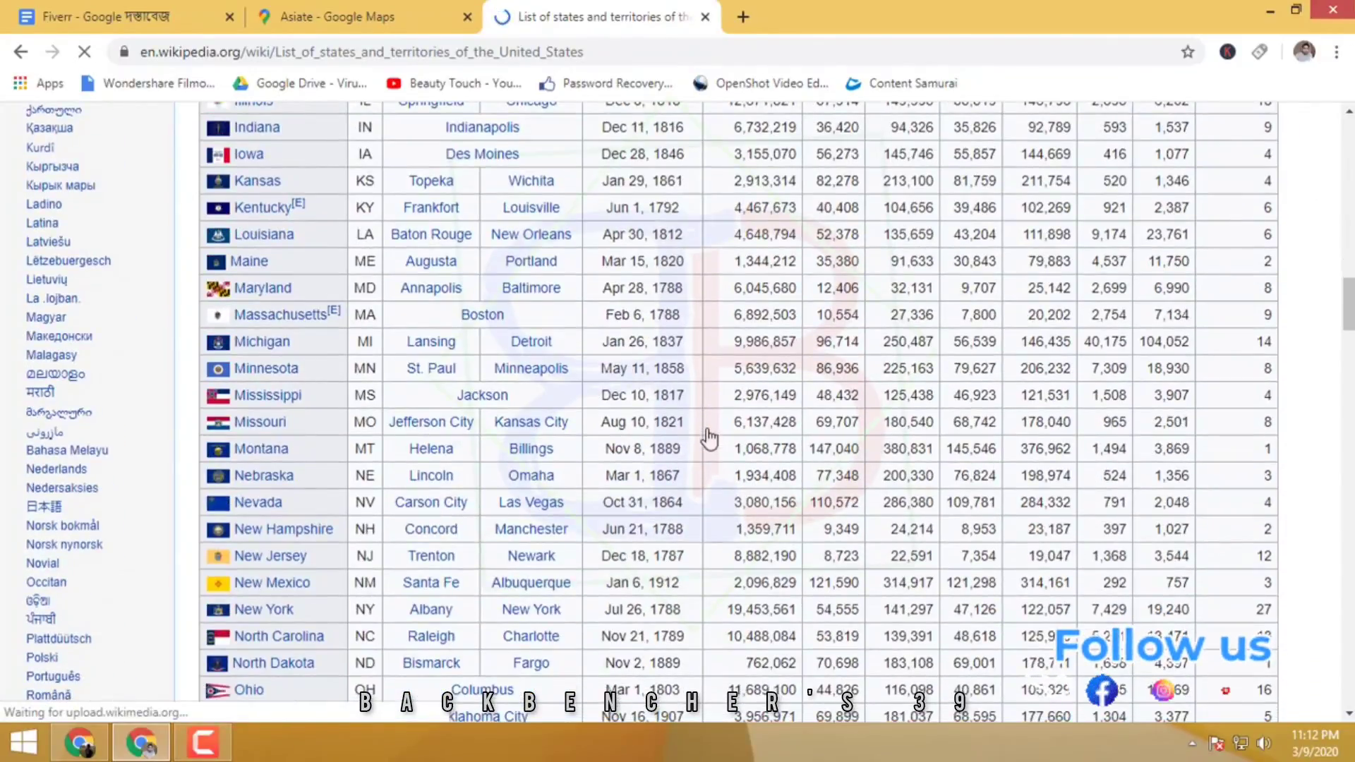
scroll(708, 438, up, 7)
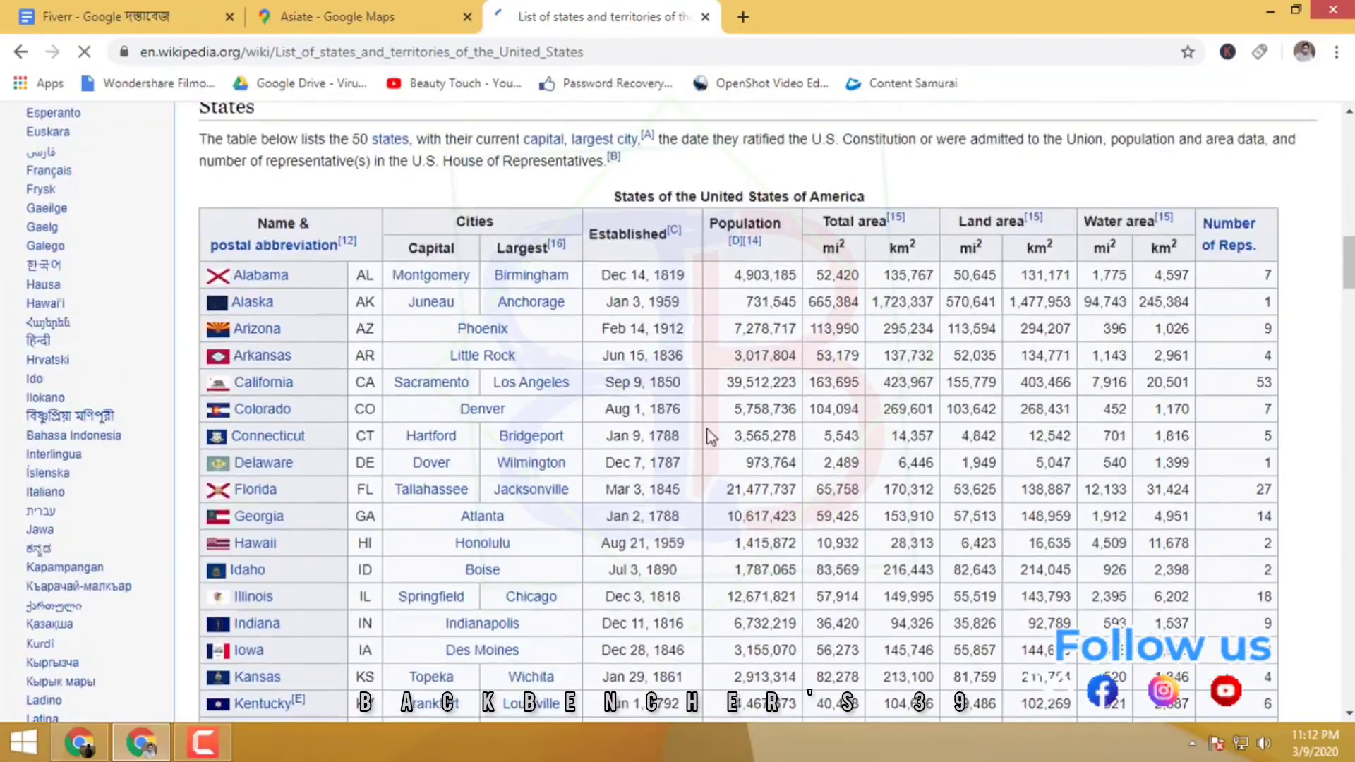
double_click(570, 275)
right_click(514, 277)
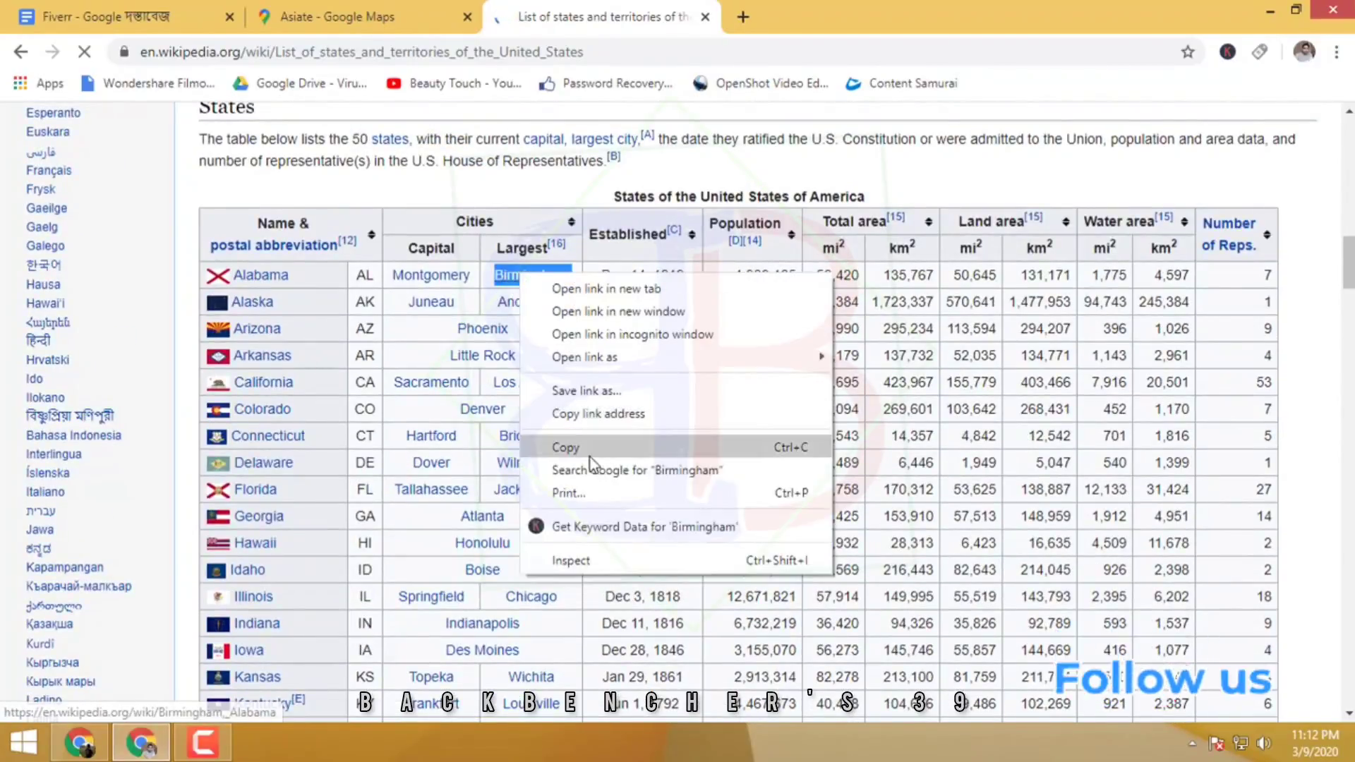
click(578, 448)
Switch back to the Google Maps tab and place the caret in its search box
key(ctrl+Tab)
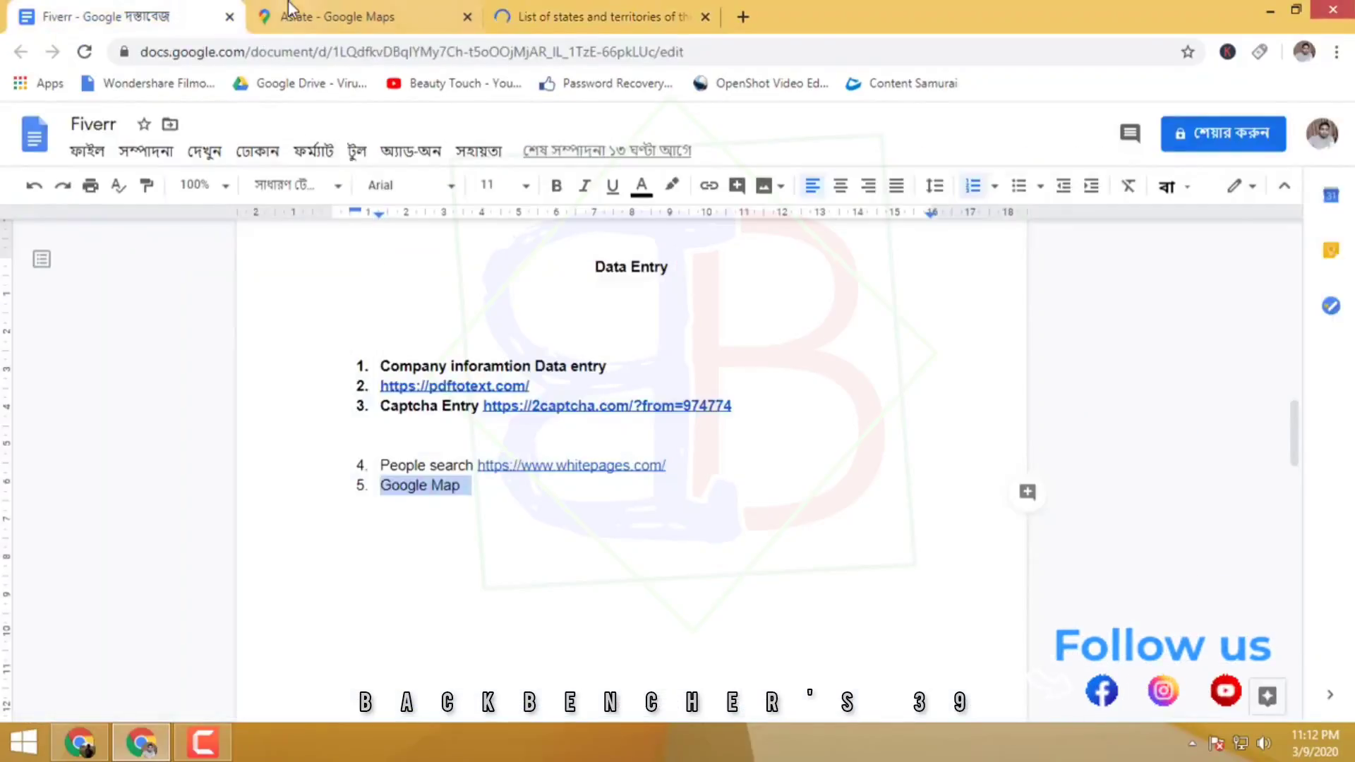
key(ctrl+Tab)
right_click(121, 136)
Paste 'Birmingham' over 'resturent' in the Maps search box and run the 'Birmingham new york' search
key(Escape)
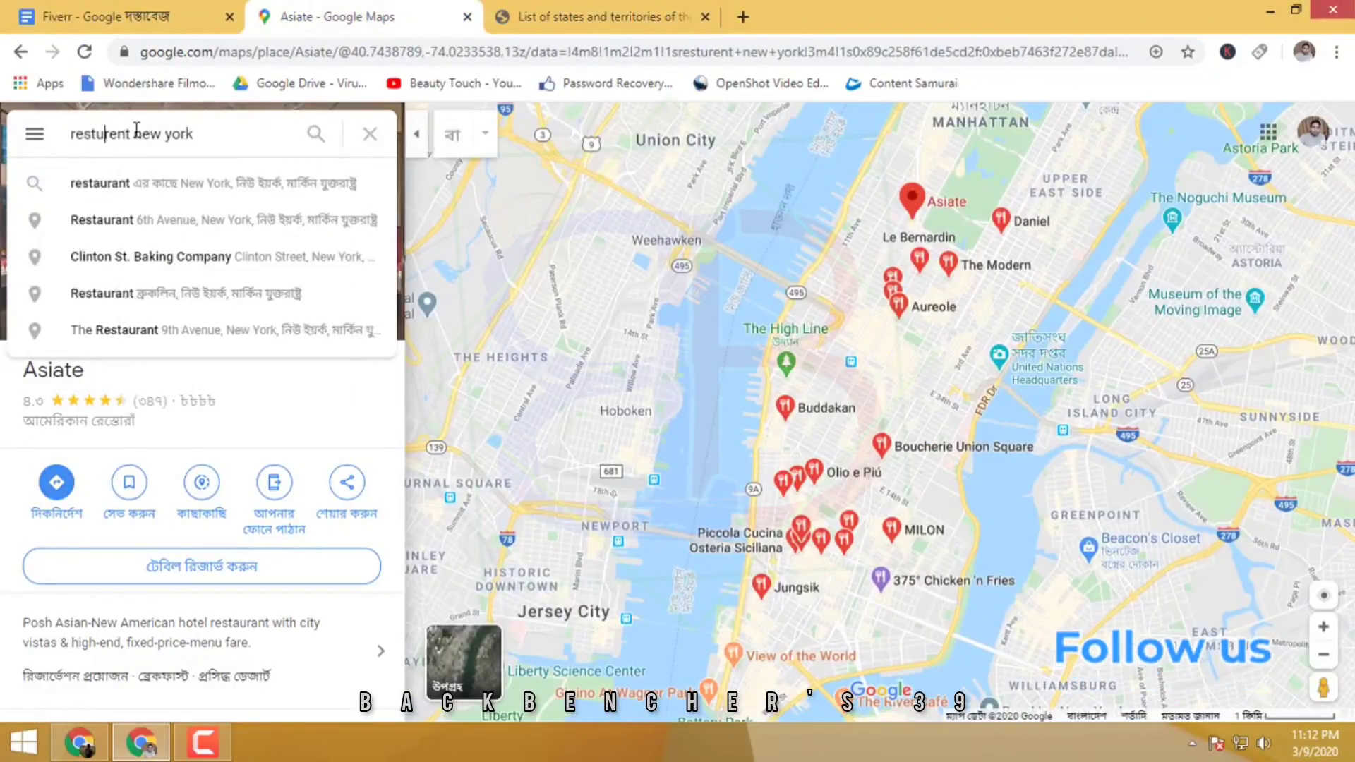
drag(131, 133, 11, 139)
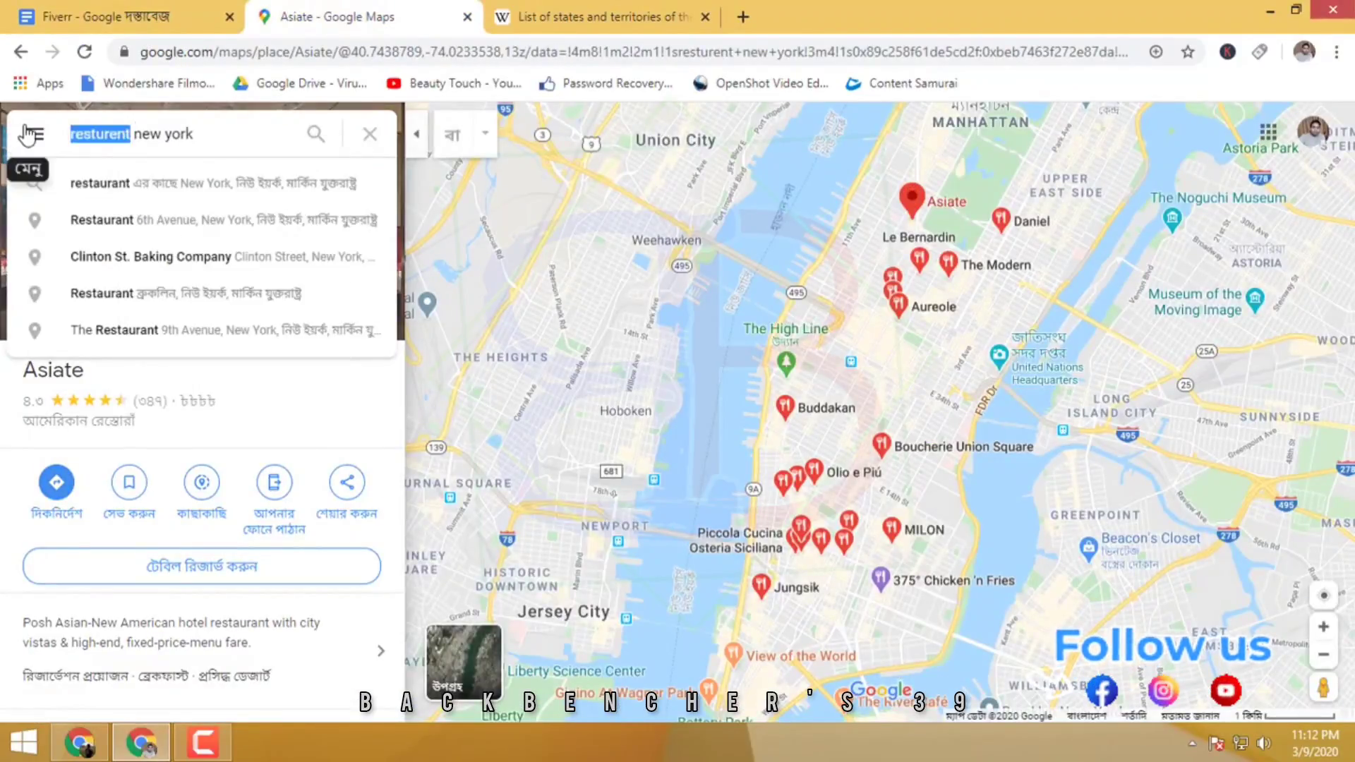
key(ctrl+v)
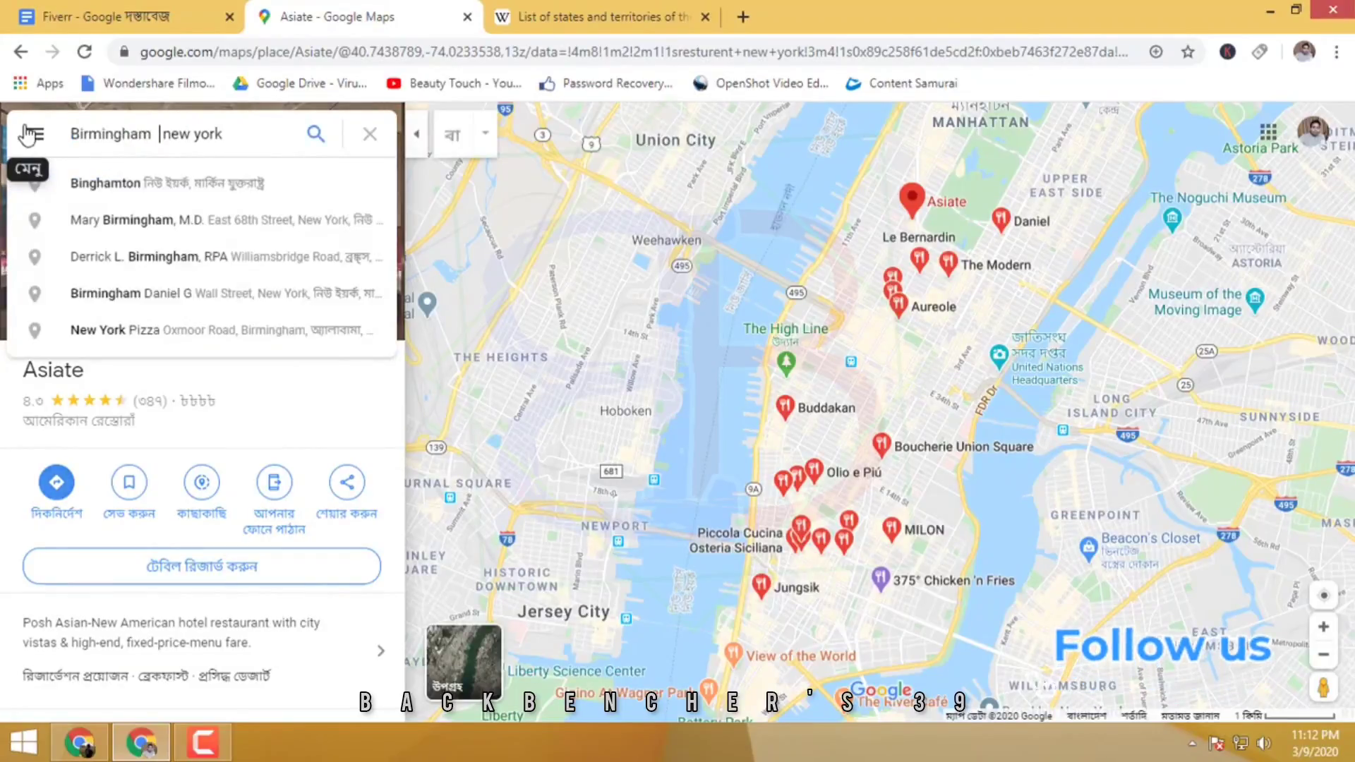
key(Return)
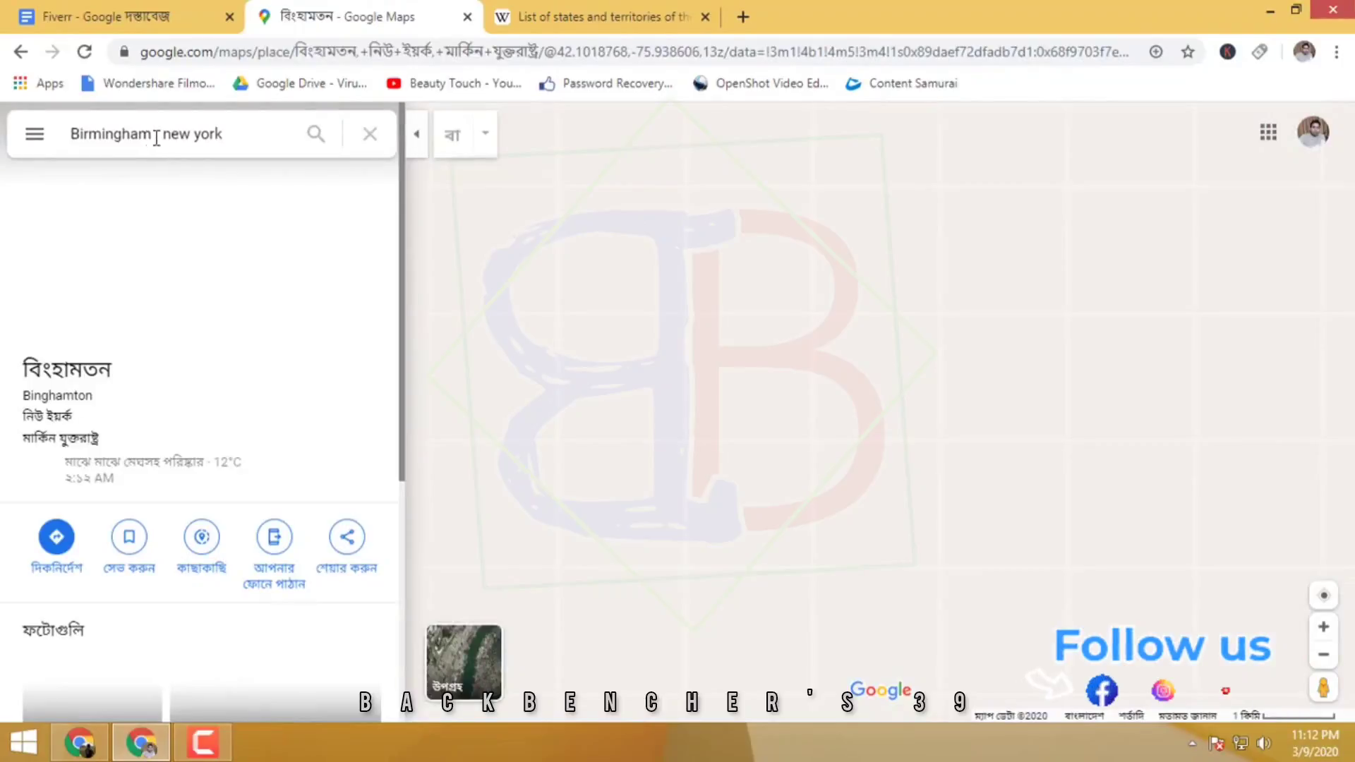
Change the query to 'resturent Birmingham' by deleting 'new york', then rerun the search
drag(157, 138, 325, 160)
key(BackSpace)
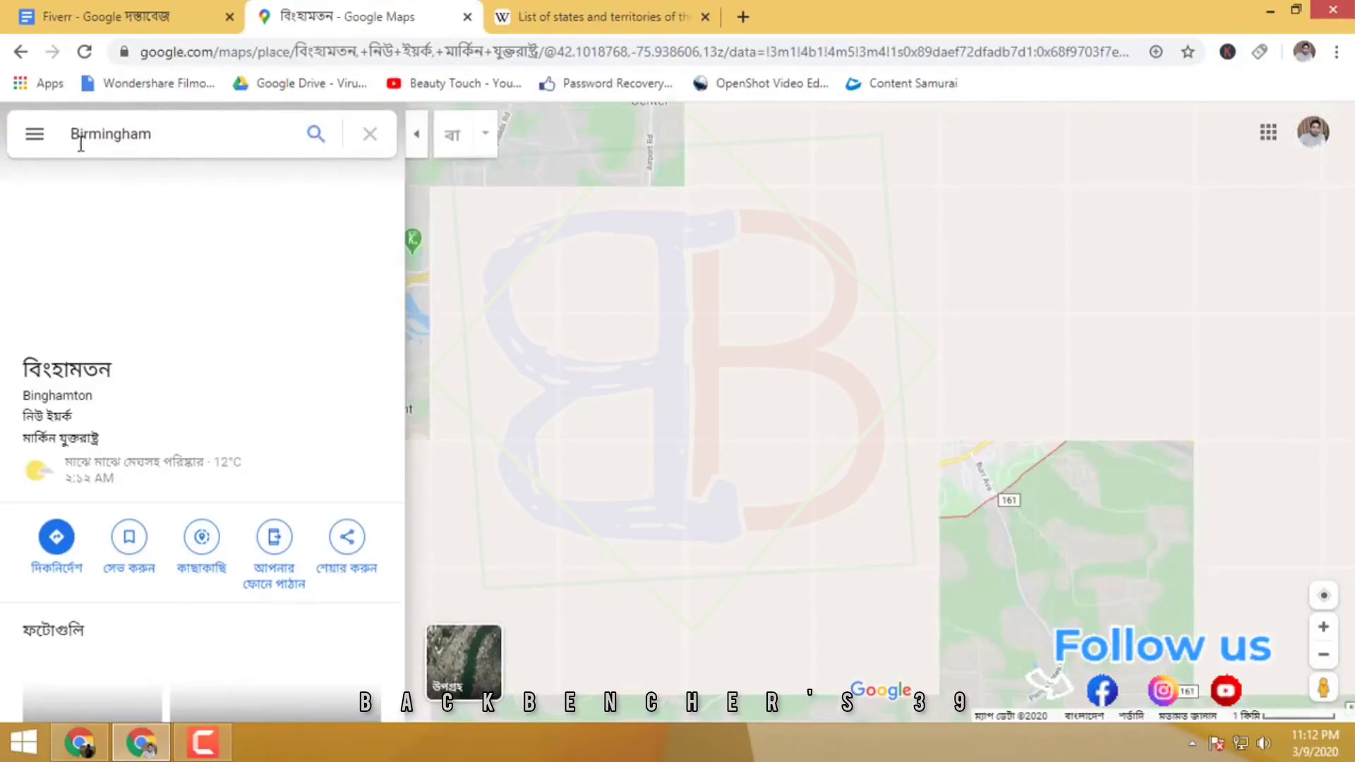
click(80, 142)
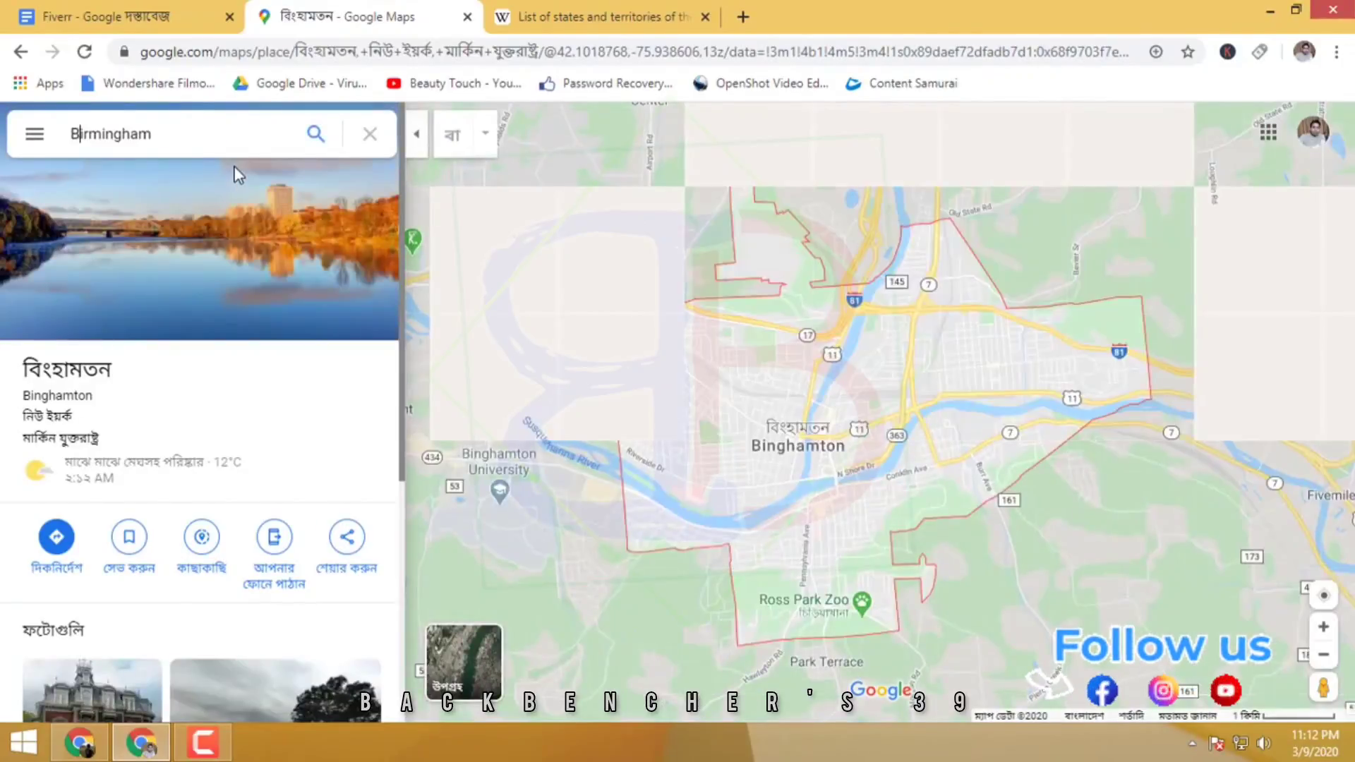
text(rest)
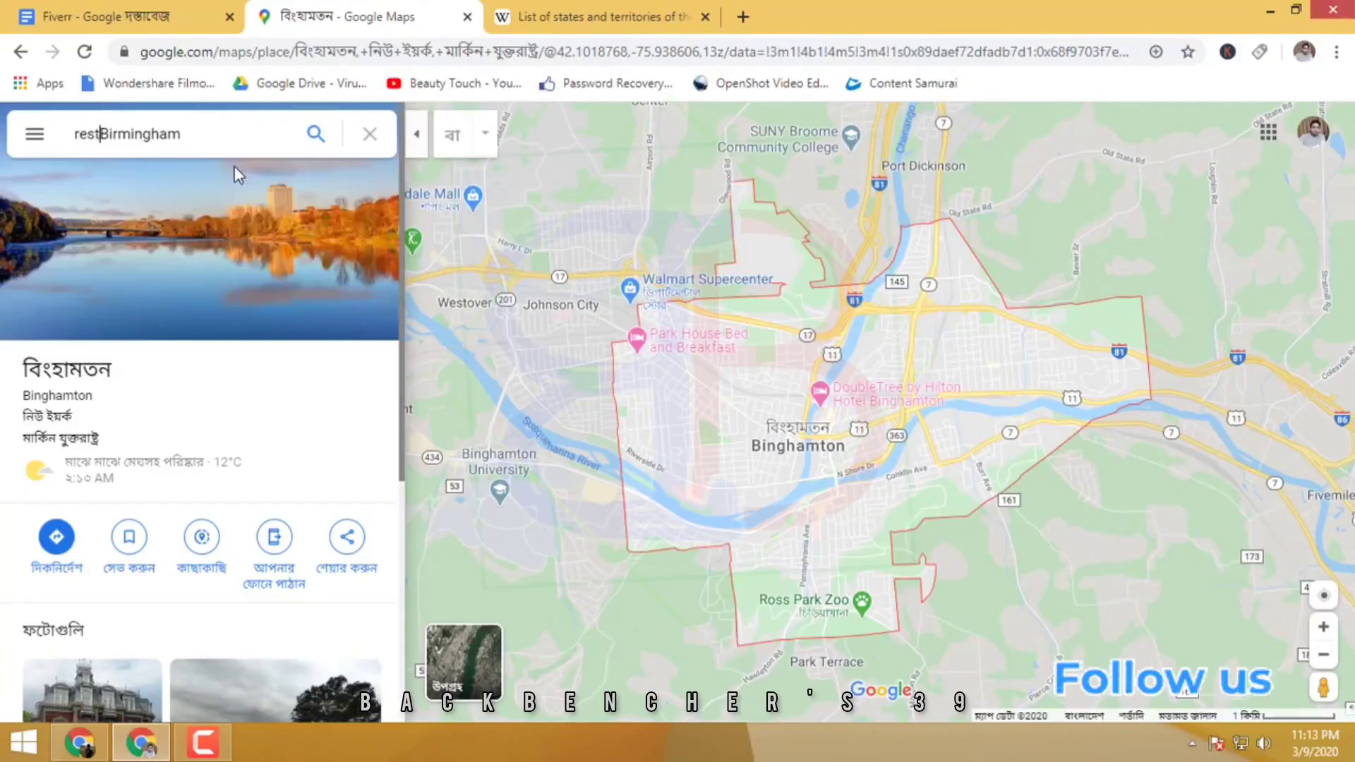
text(urent)
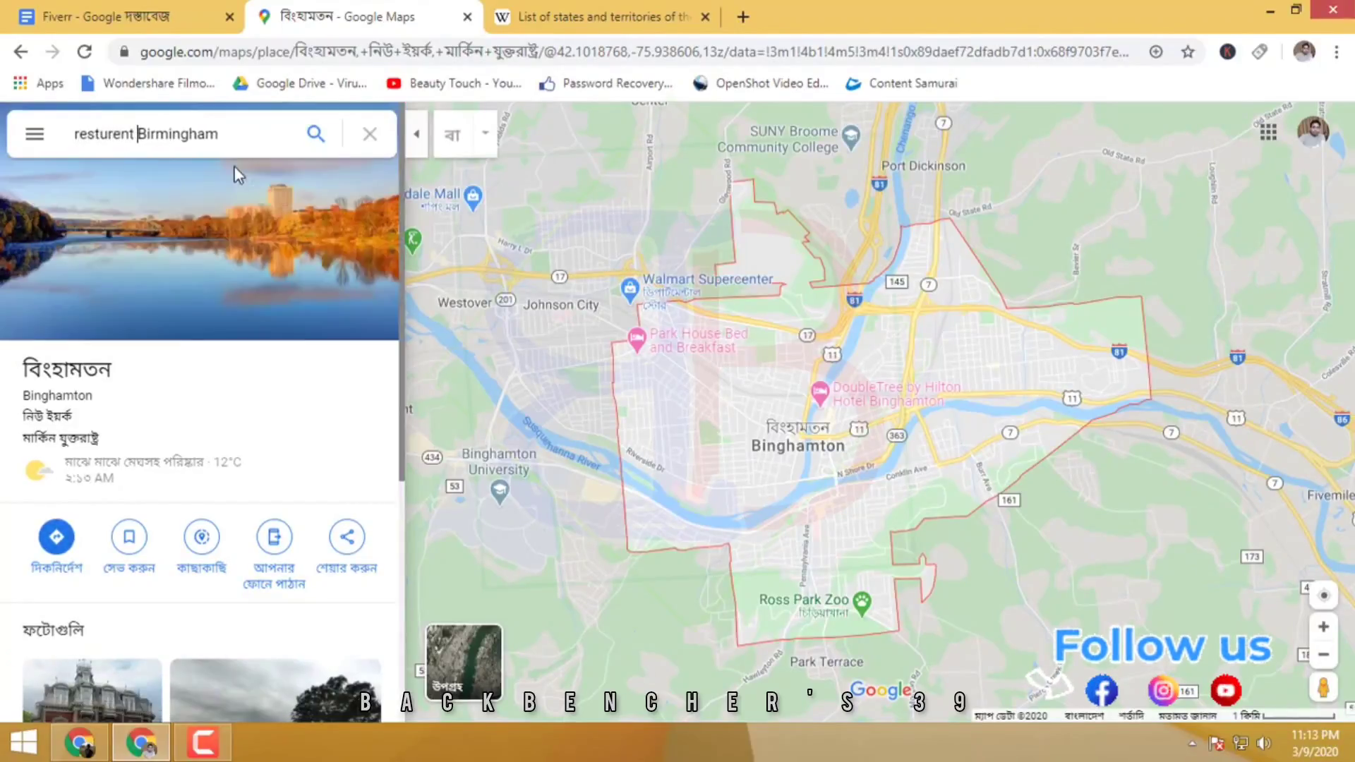
key(Return)
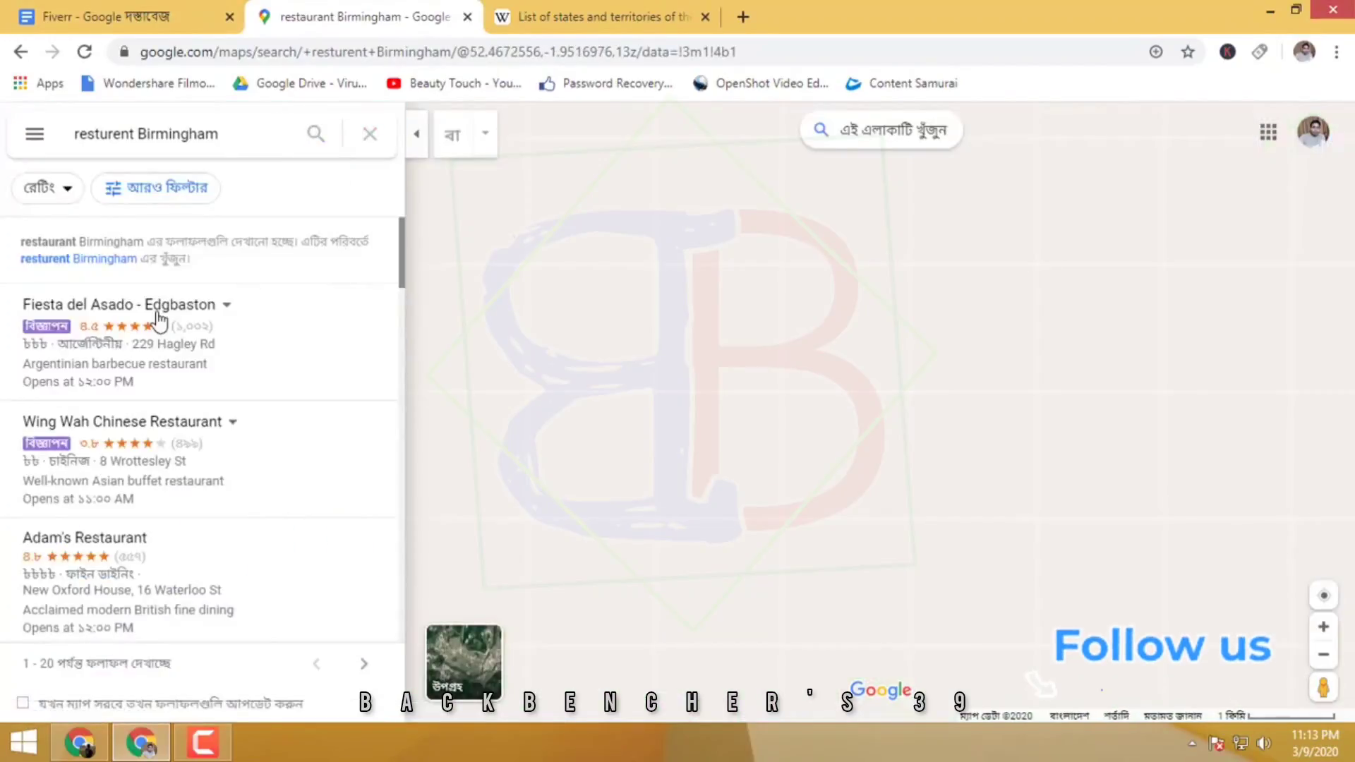
Scroll the Birmingham restaurant results, then open and close the location card for a map spot
scroll(159, 317, down, 2)
scroll(164, 319, down, 4)
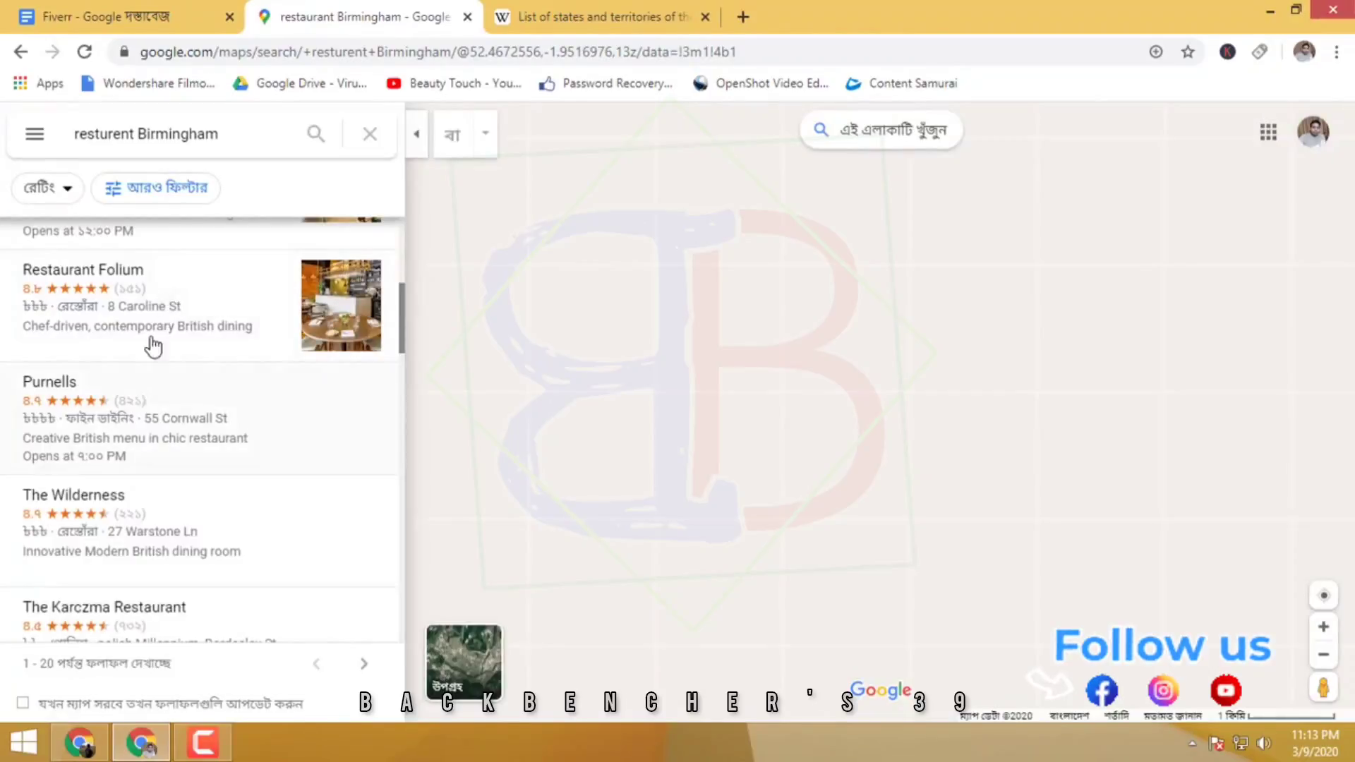
scroll(205, 339, down, 5)
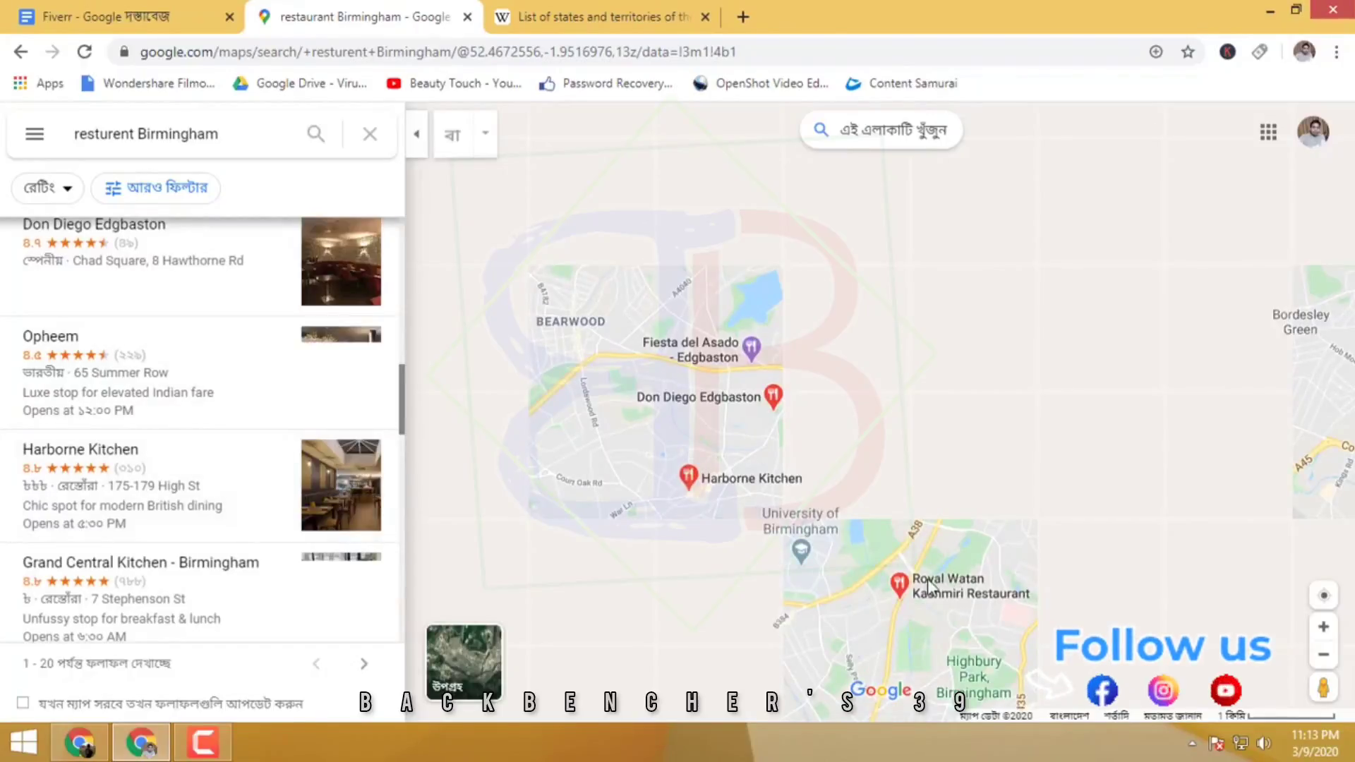
scroll(928, 587, down, 1)
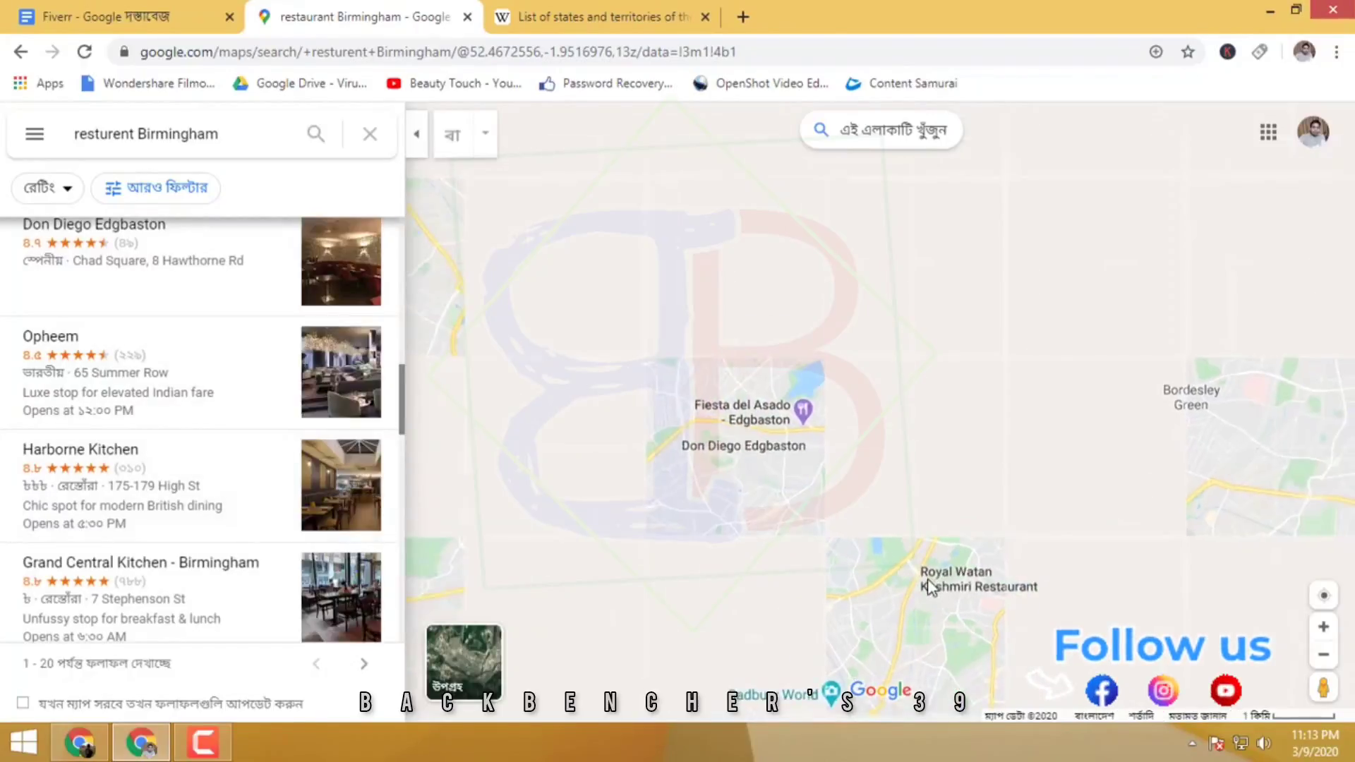
click(884, 465)
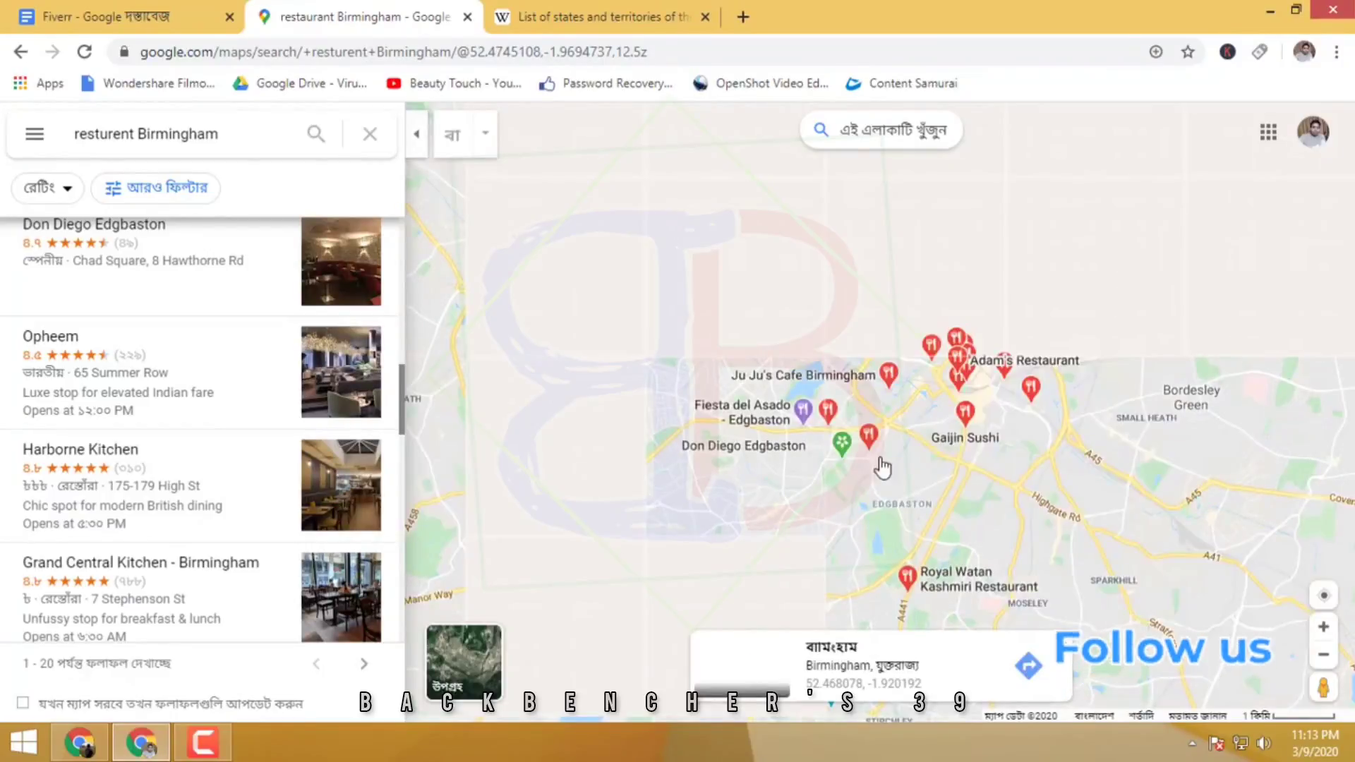
click(885, 466)
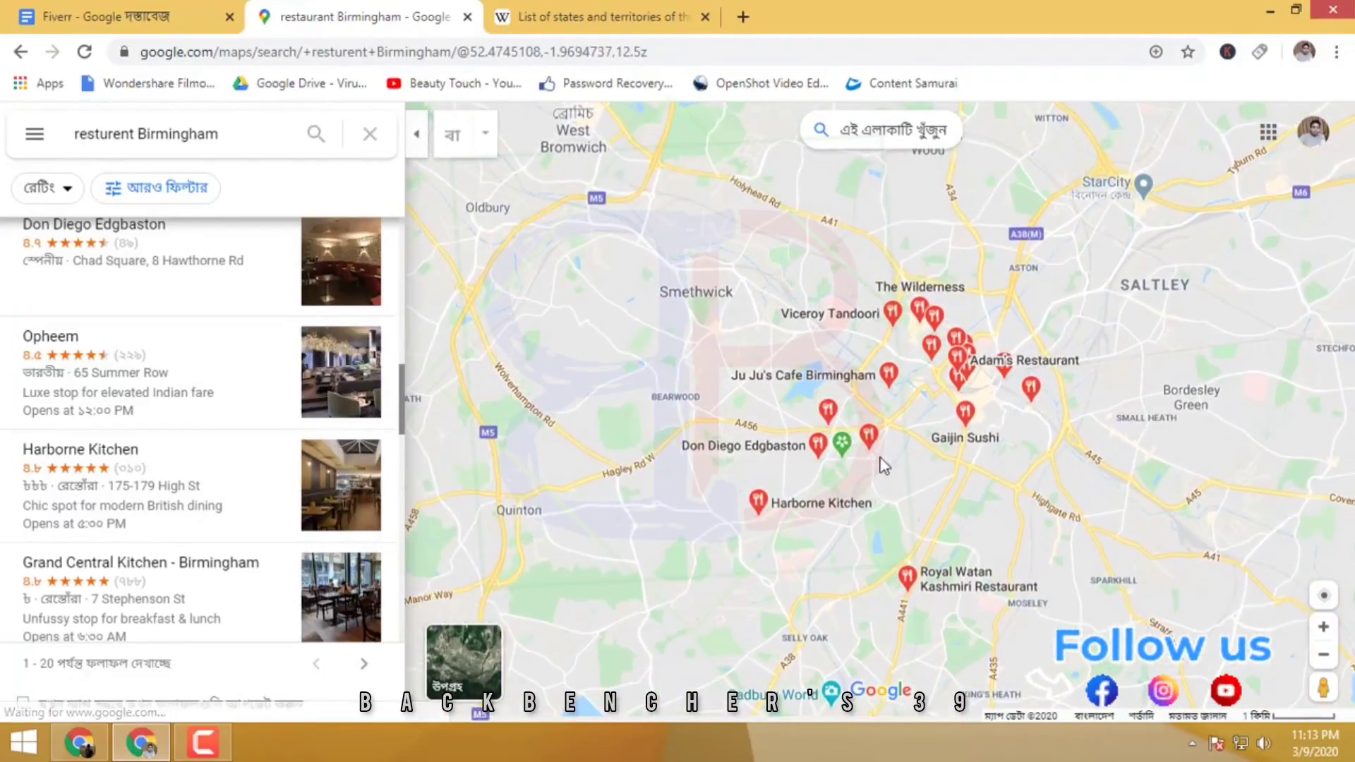
Browse further through the Birmingham results and return to the Wikipedia states list tab
scroll(885, 465, down, 2)
scroll(884, 465, down, 1)
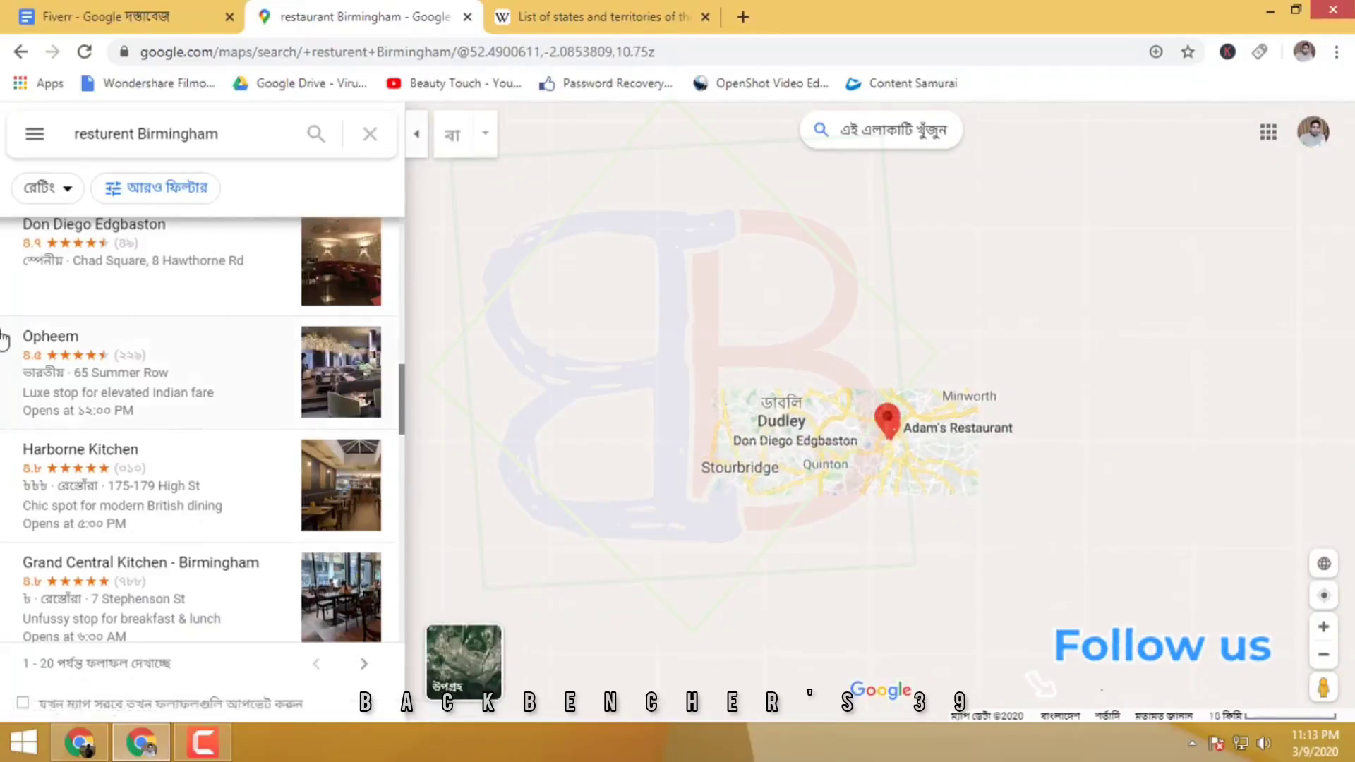
scroll(137, 475, down, 3)
scroll(136, 501, down, 2)
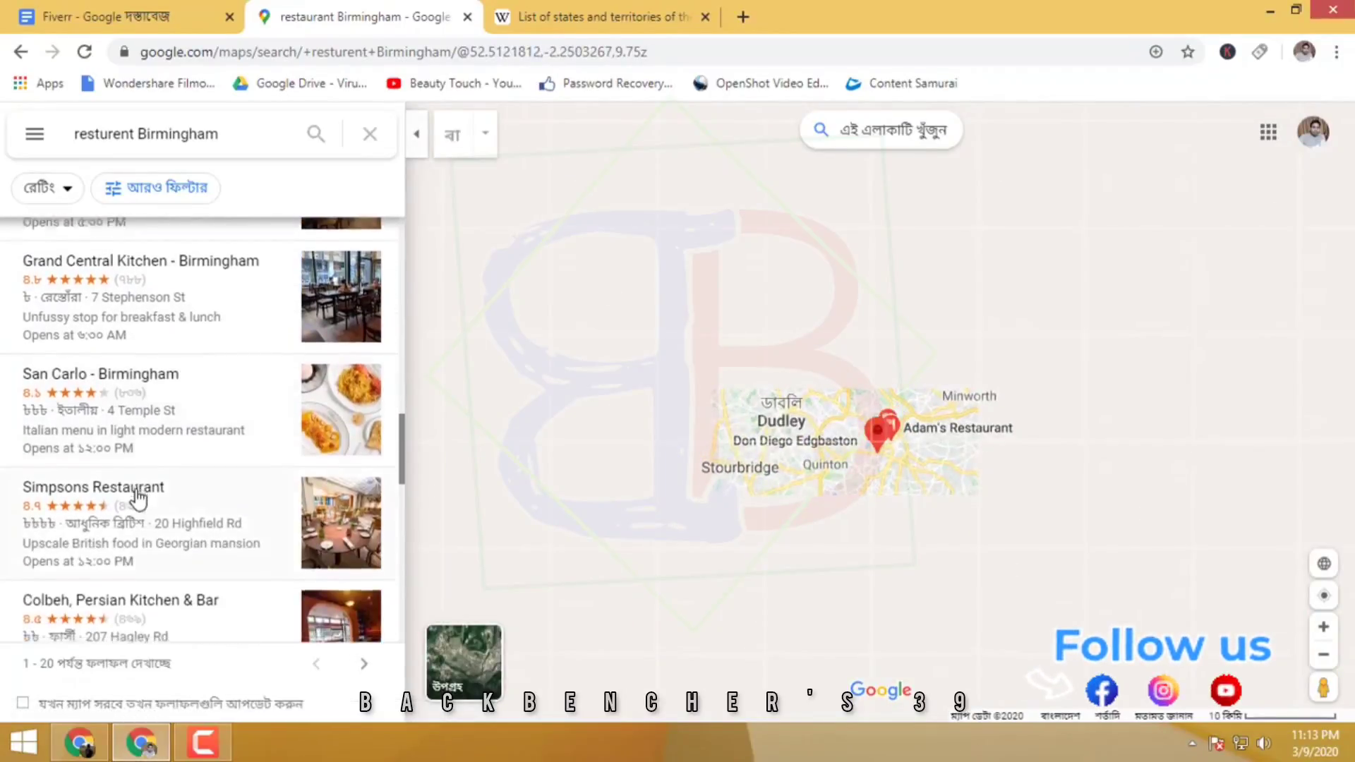
scroll(138, 494, down, 5)
scroll(139, 489, down, 5)
scroll(137, 484, up, 5)
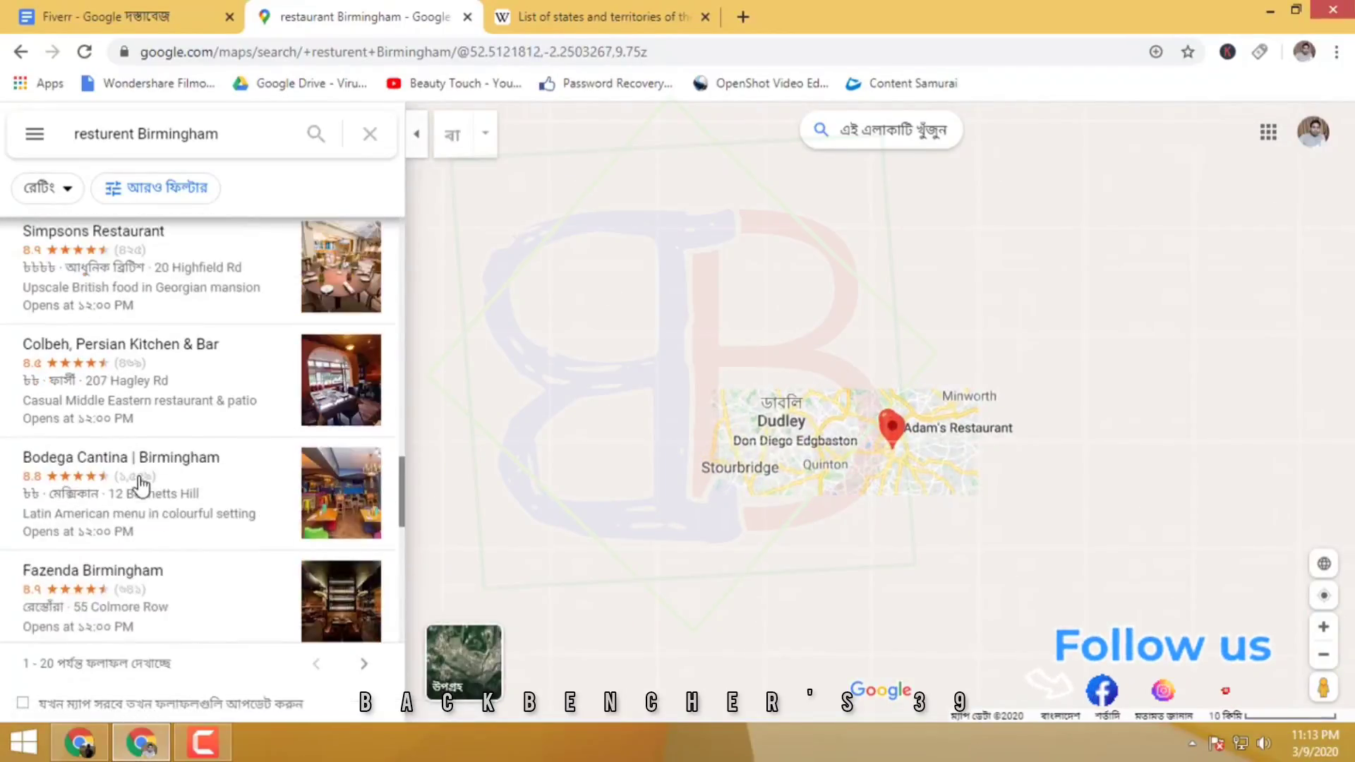
scroll(137, 485, up, 5)
scroll(138, 484, up, 1)
click(564, 17)
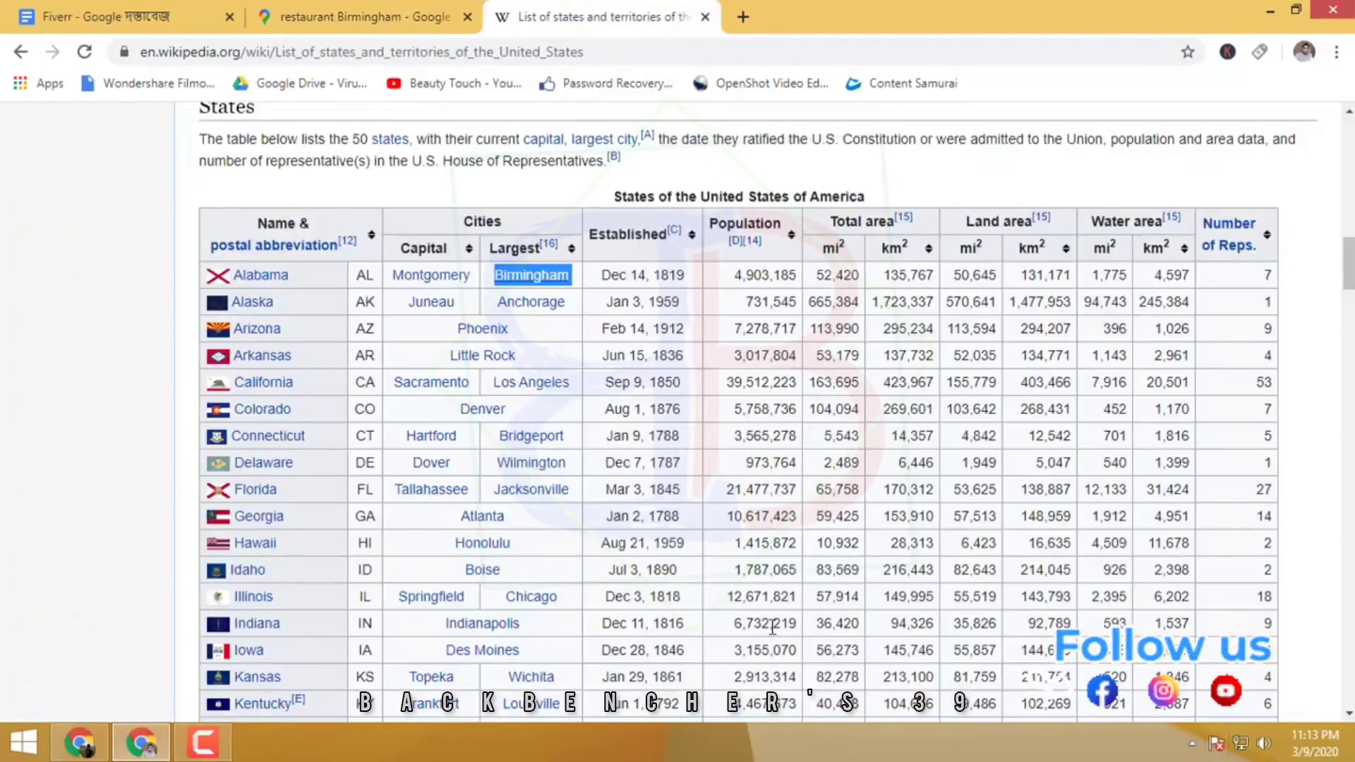
Scroll down the Wikipedia states table, glance at the Fiverr doc, then return to the Birmingham restaurant map
scroll(732, 636, down, 5)
scroll(494, 577, down, 5)
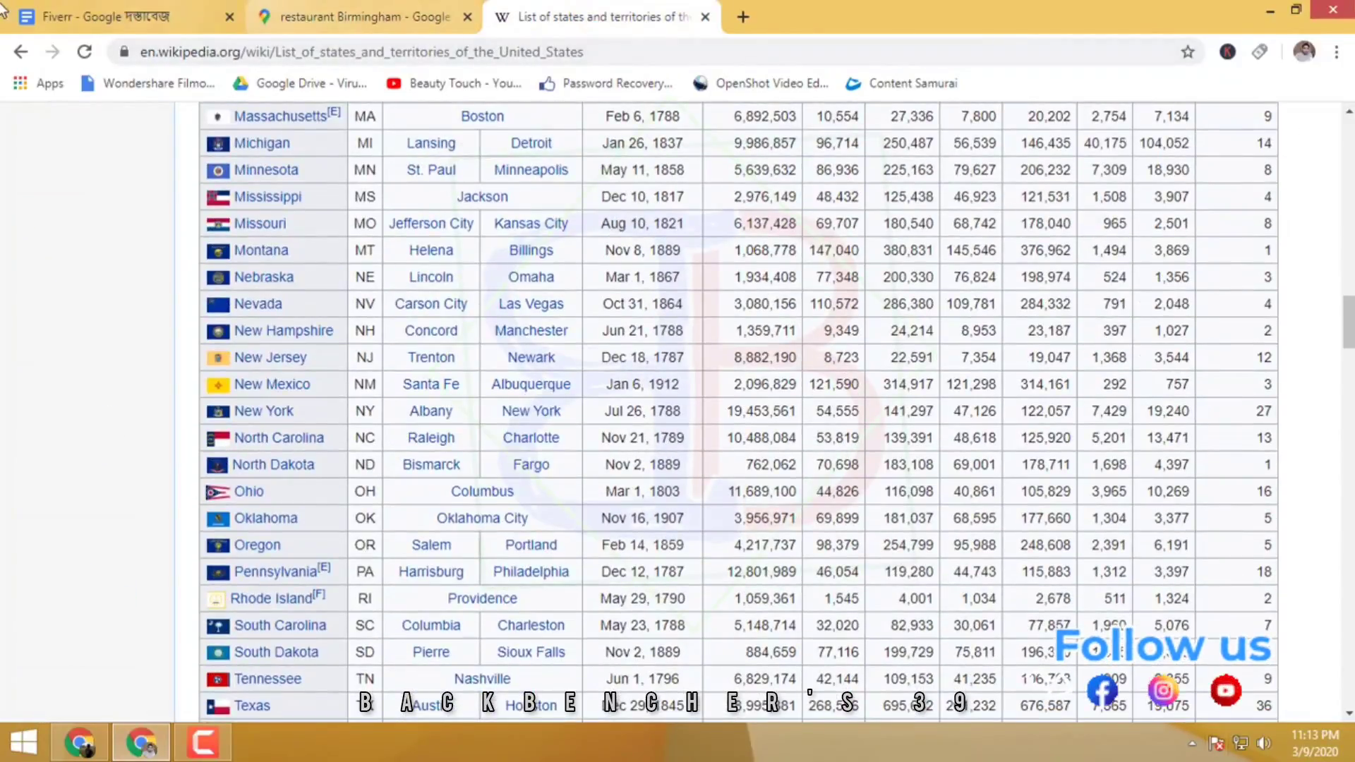
click(105, 17)
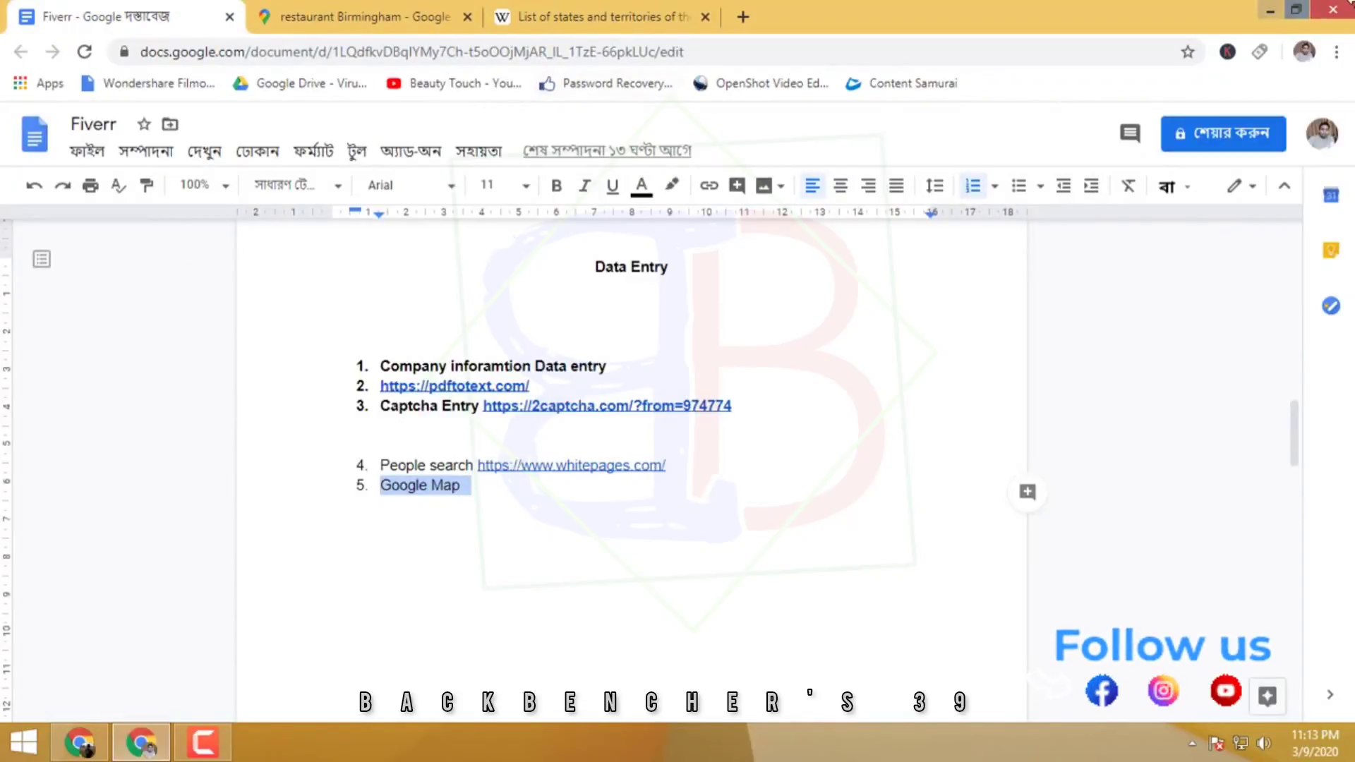
click(360, 17)
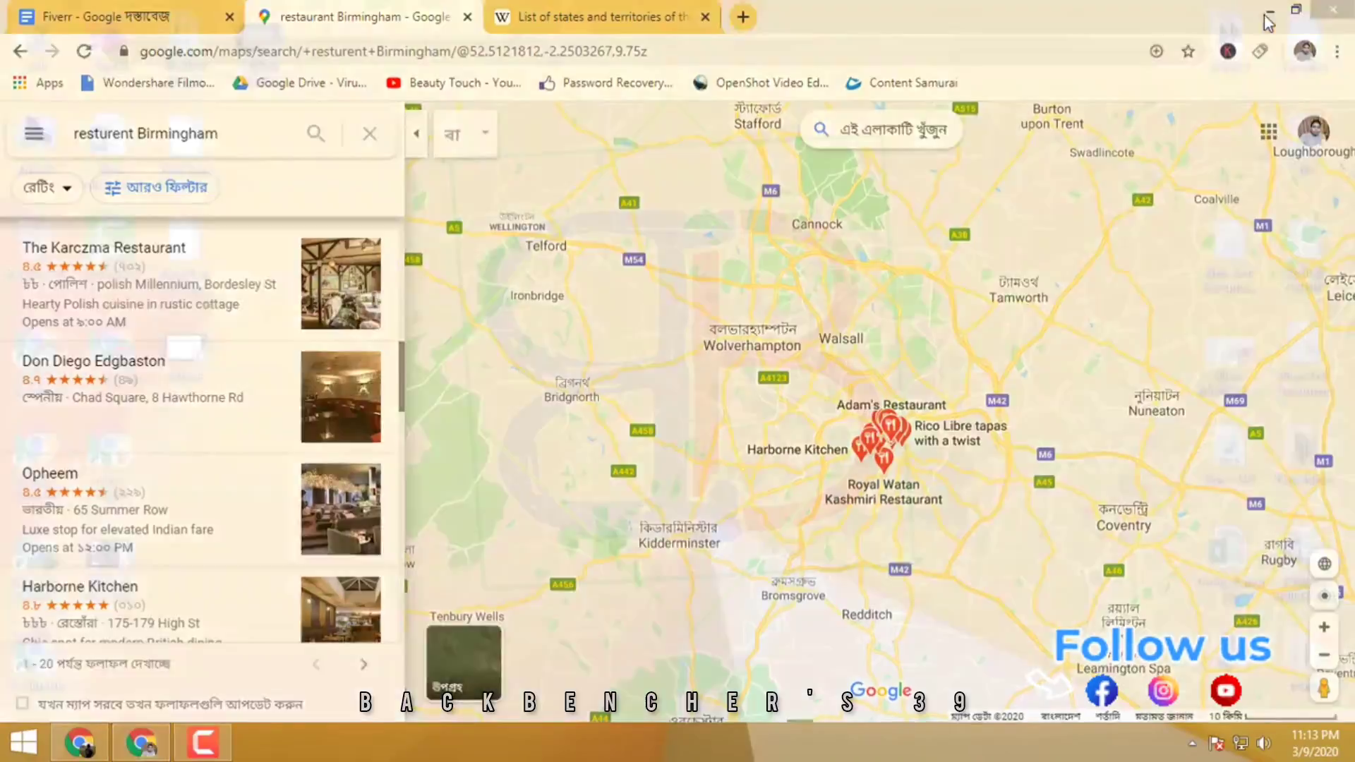
Minimise Chrome to the desktop and dismiss the desktop context menu
click(1264, 15)
right_click(513, 276)
click(412, 249)
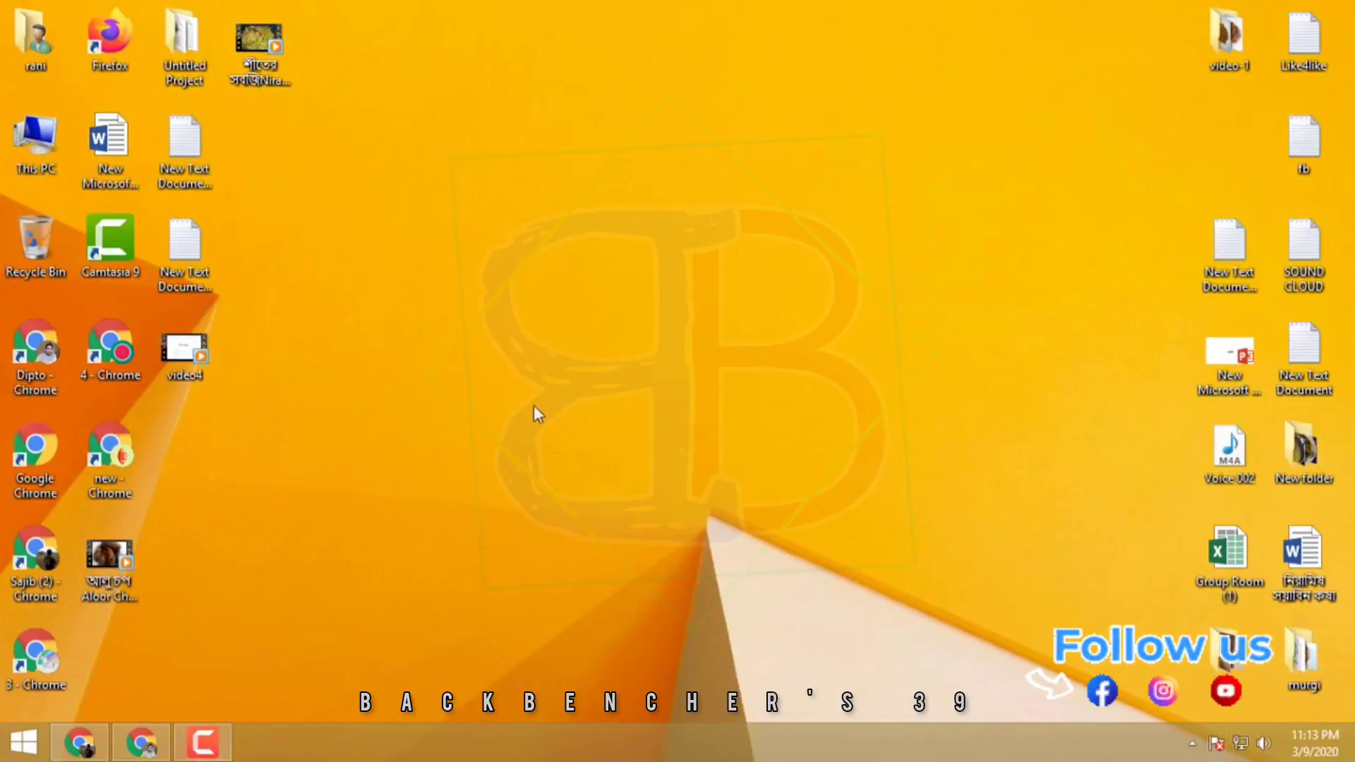
Refresh the Windows desktop and bring up the Camtasia Recorder panel from the taskbar
right_click(732, 234)
click(770, 288)
click(204, 741)
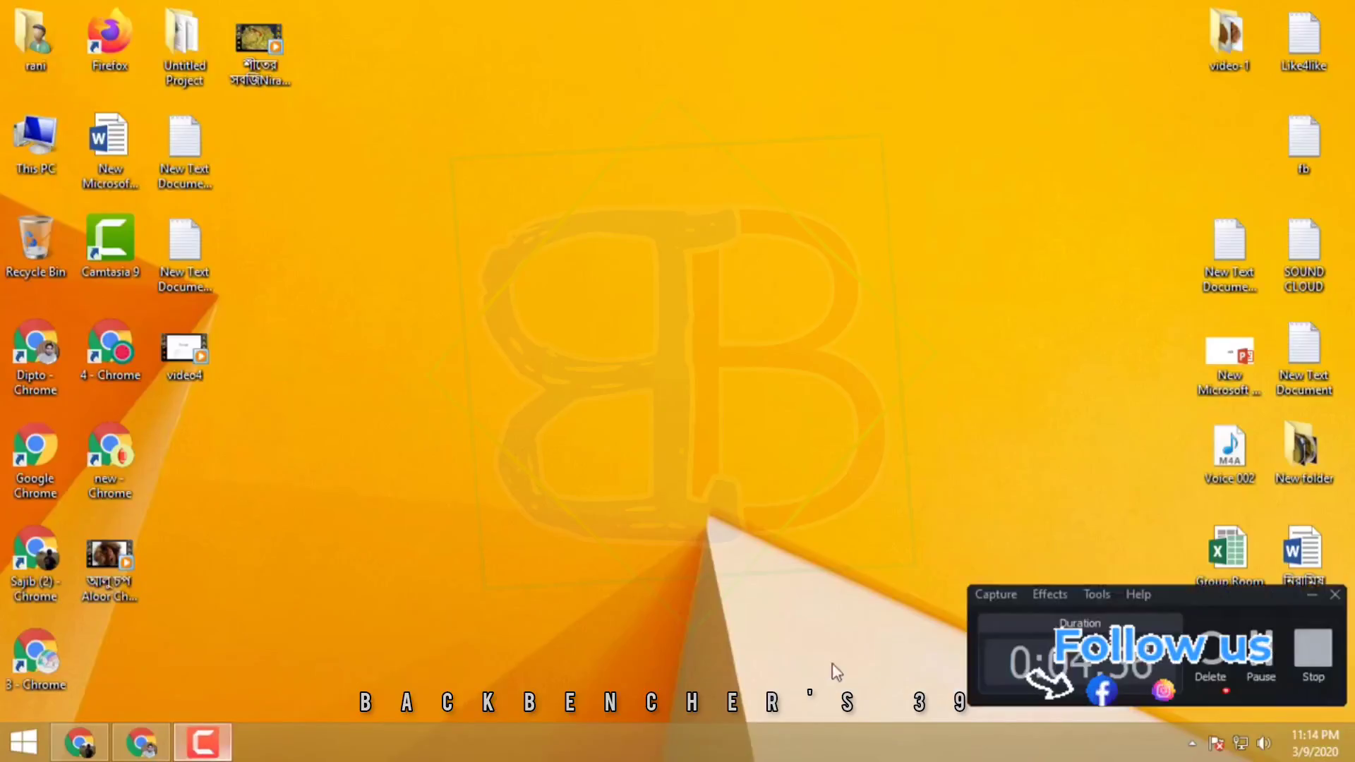